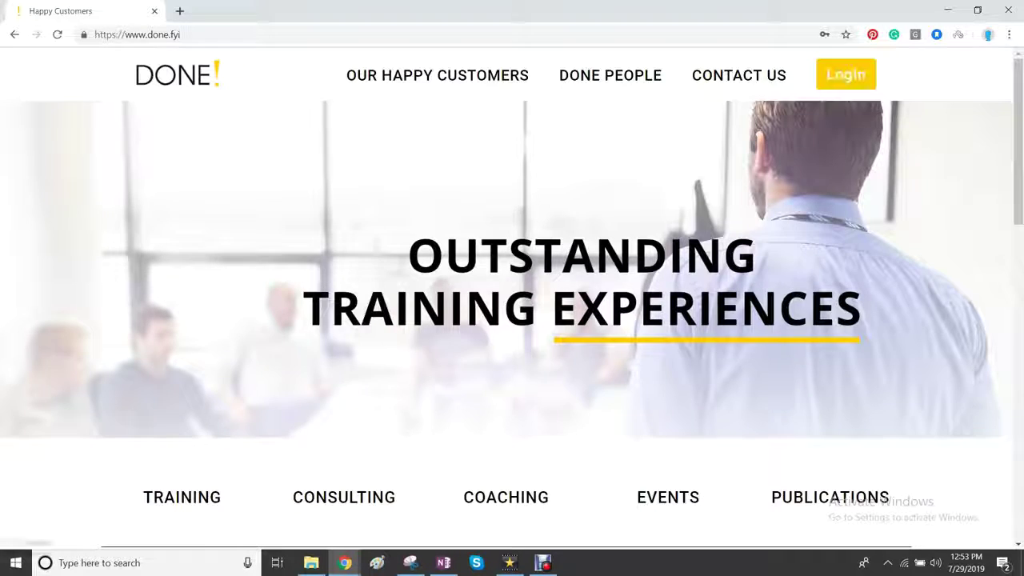
# - Sign in with the saved account credentials and view the job description from the orientation page
pyautogui.click(846, 74)
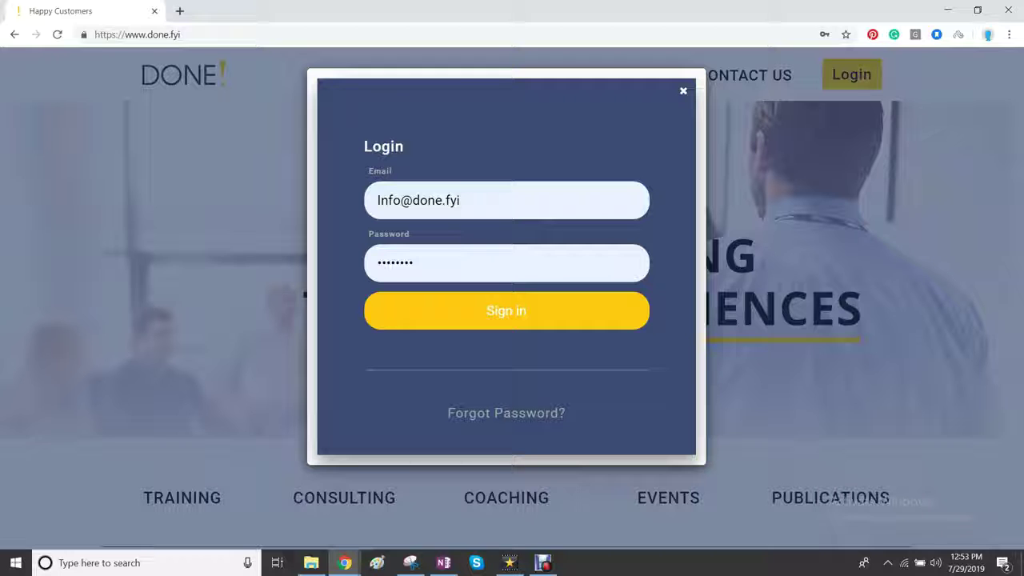
pyautogui.press('Return')
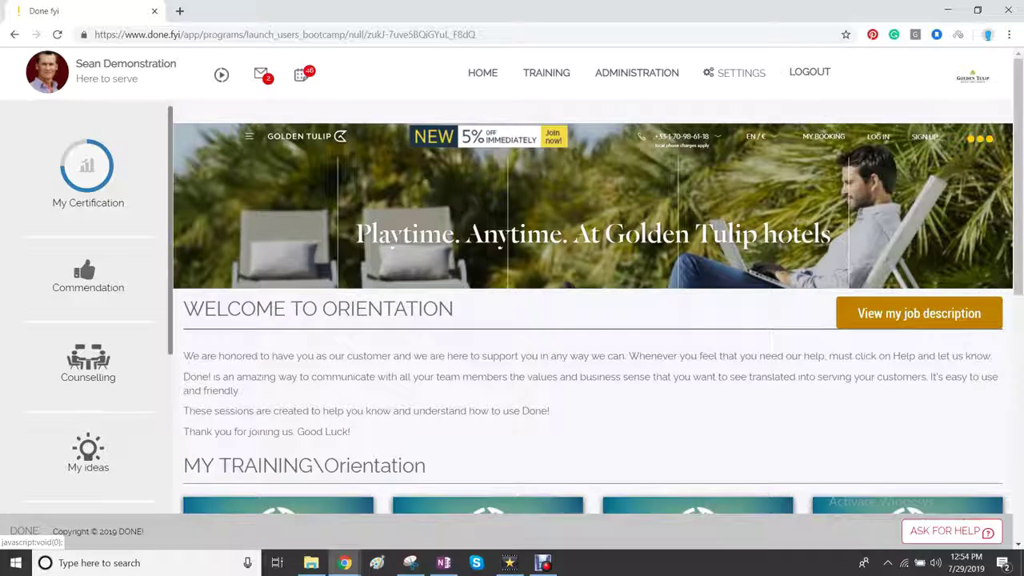
pyautogui.click(920, 313)
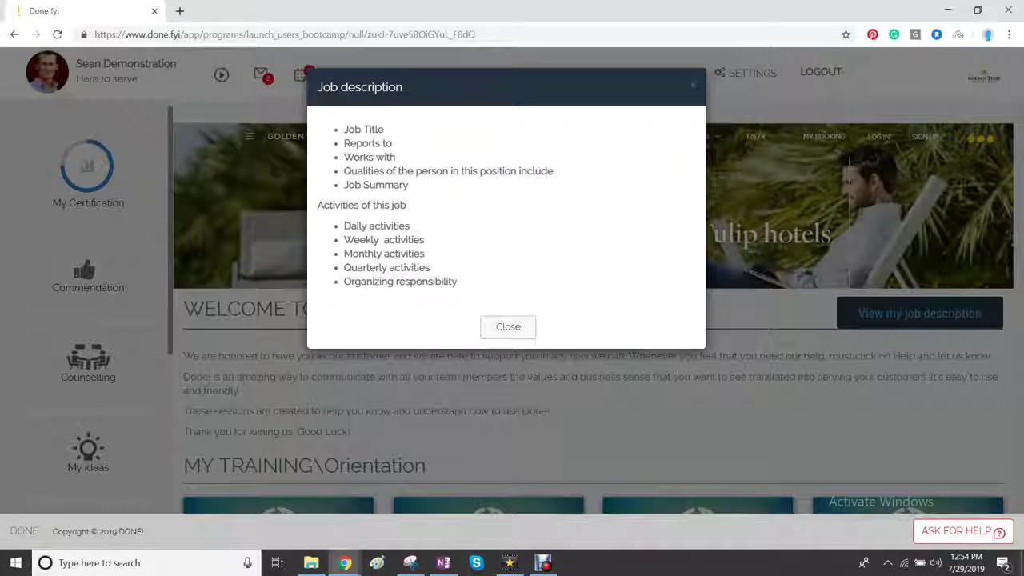
pyautogui.click(508, 327)
# - Open the first orientation session, Welcome to Done!, and play its video for a few seconds before pausing it
pyautogui.scroll(-4, 592, 320)
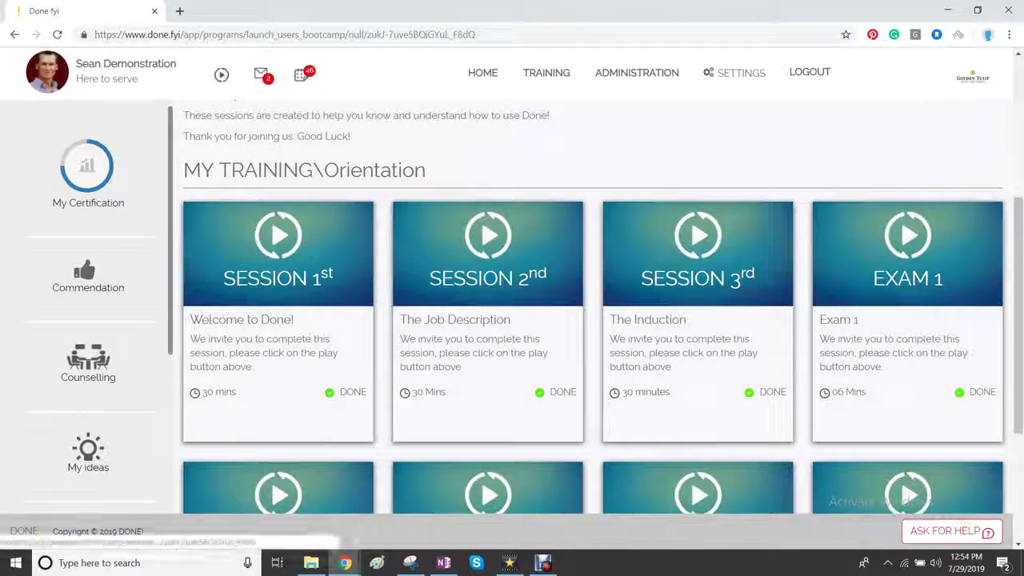
pyautogui.click(279, 235)
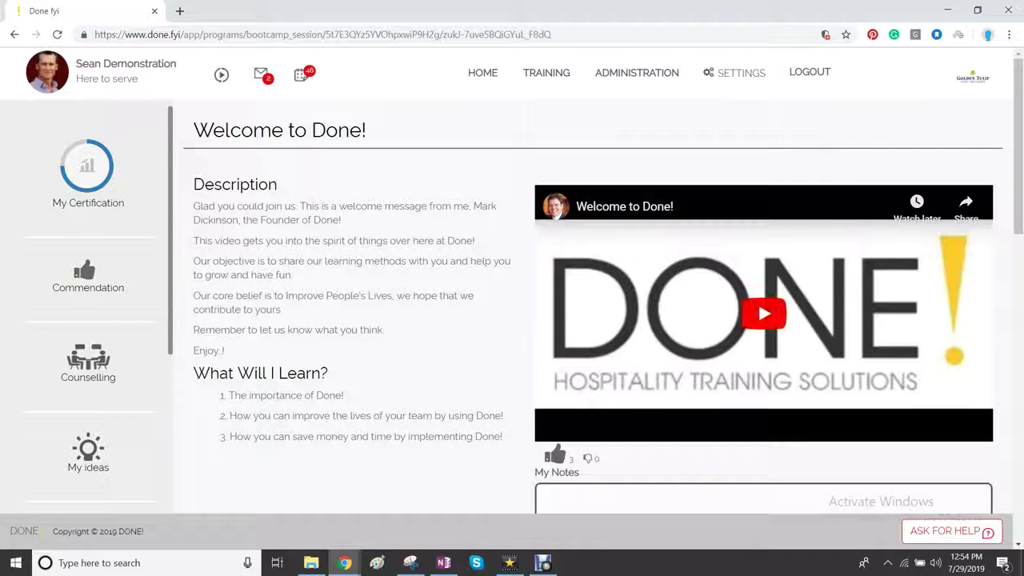
pyautogui.click(765, 314)
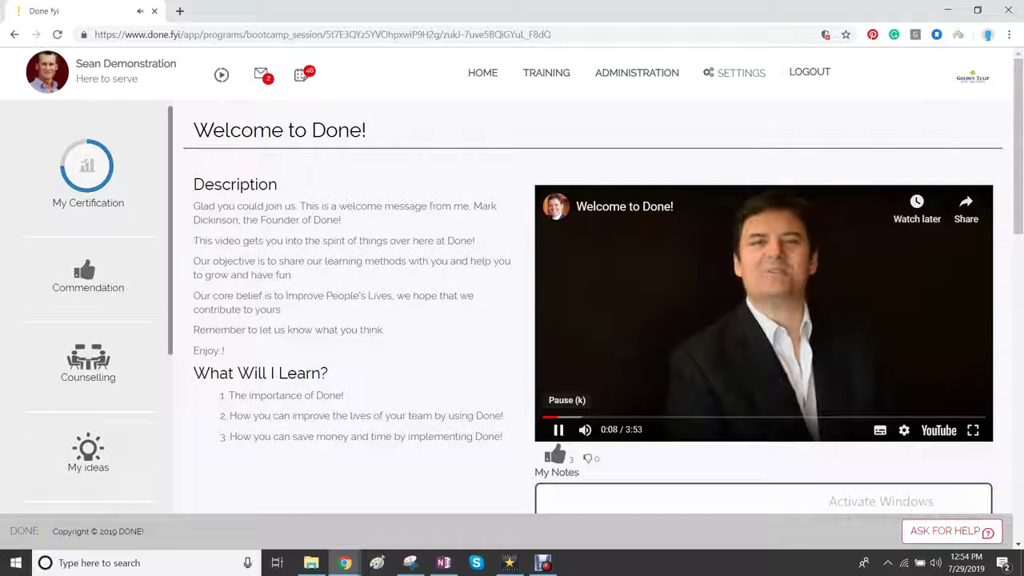
pyautogui.click(559, 430)
# - Save the session note "Here I can type what I have learned" under My Notes
pyautogui.scroll(-2, 559, 429)
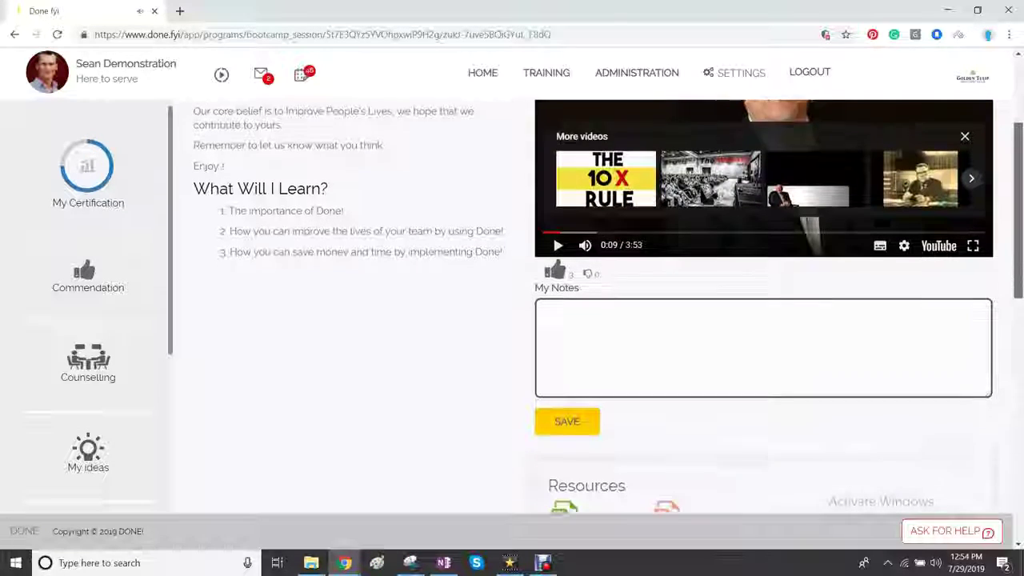
pyautogui.scroll(-2, 608, 336)
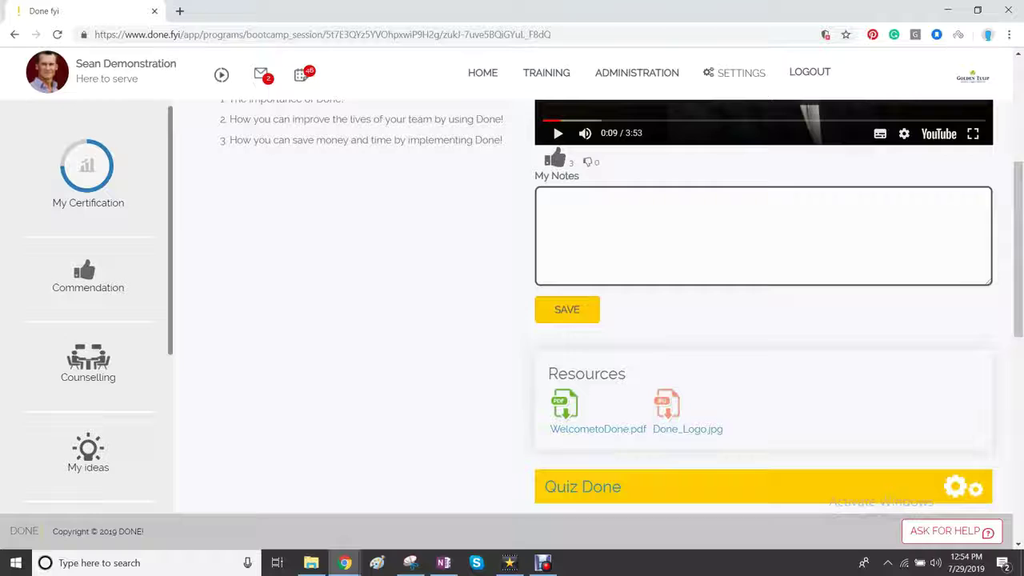
pyautogui.click(547, 199)
pyautogui.write('Here')
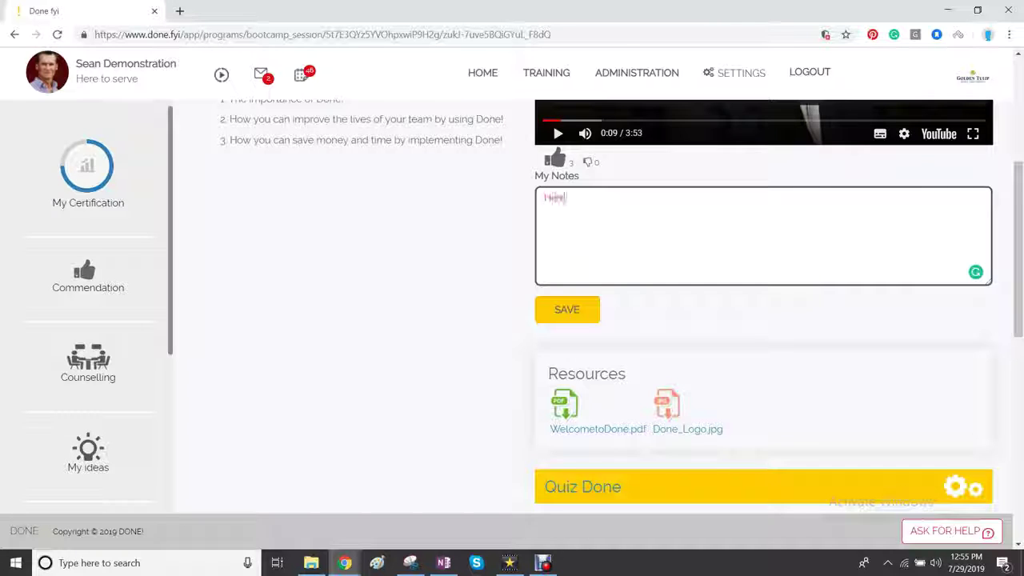
pyautogui.write(' I can type what I have learned')
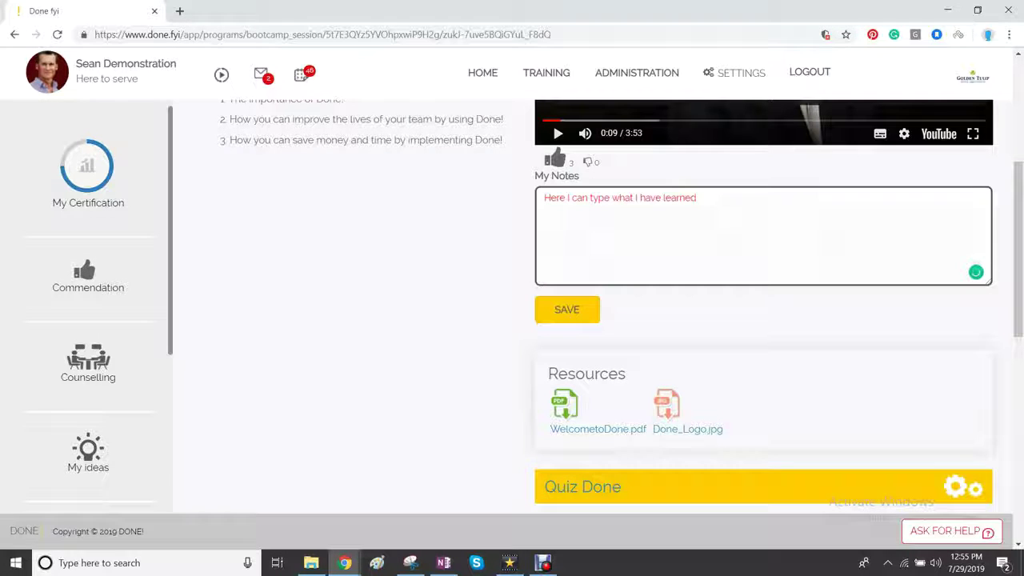
pyautogui.click(568, 309)
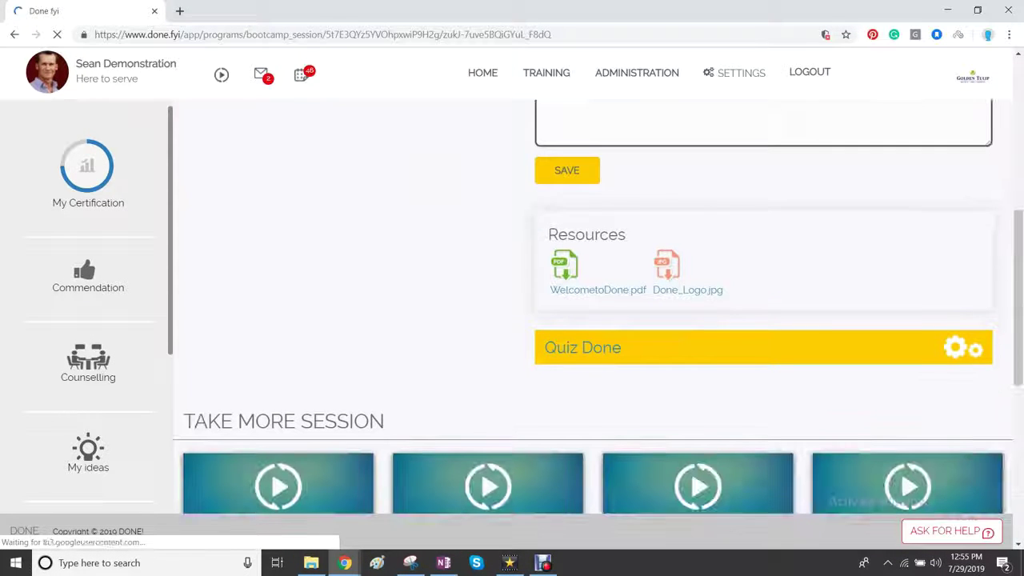
# - View the WelcometoDone.pdf resource and return to the session page to look over the additional sessions
pyautogui.click(590, 291)
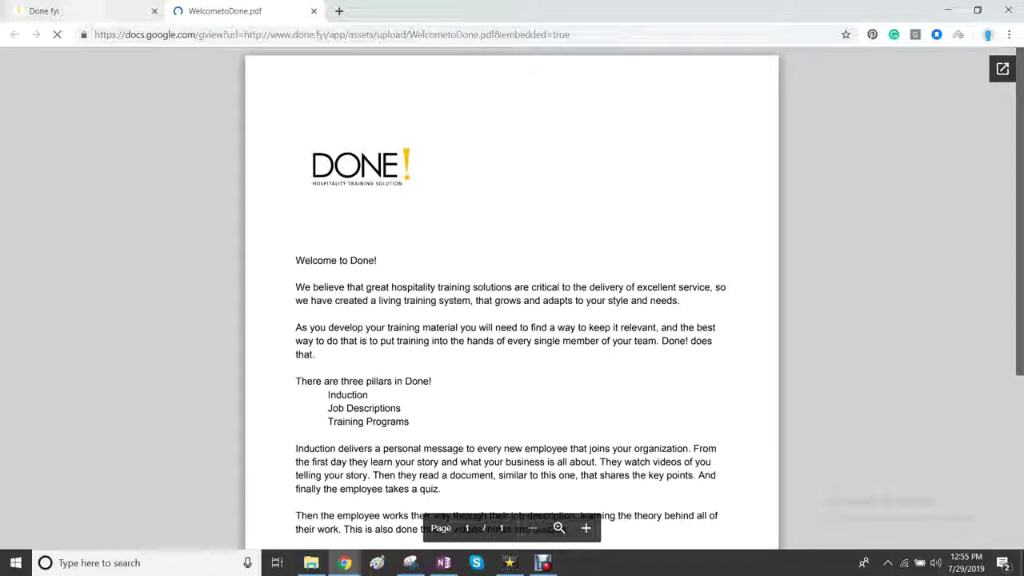
pyautogui.click(81, 11)
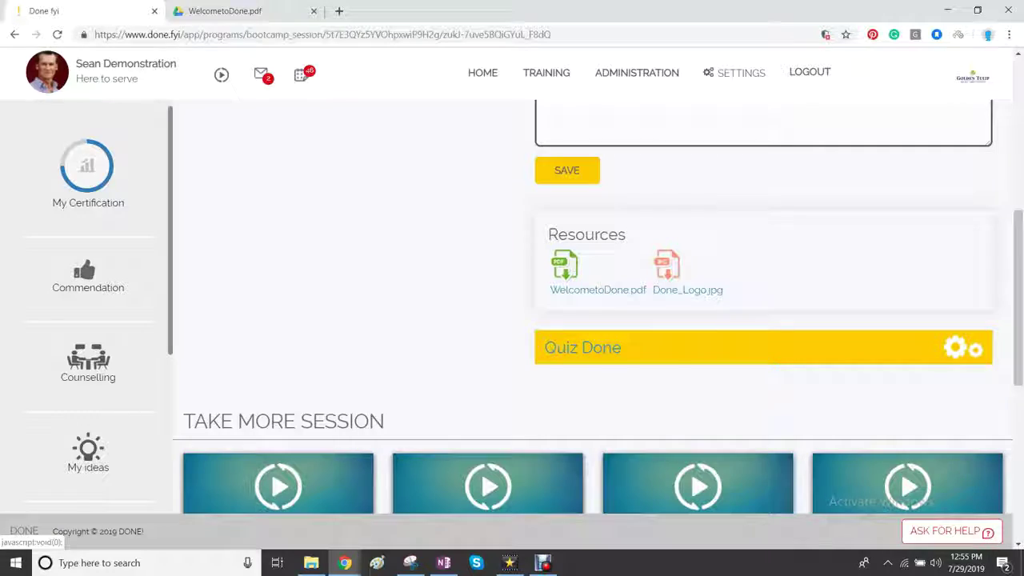
pyautogui.scroll(-4, 593, 320)
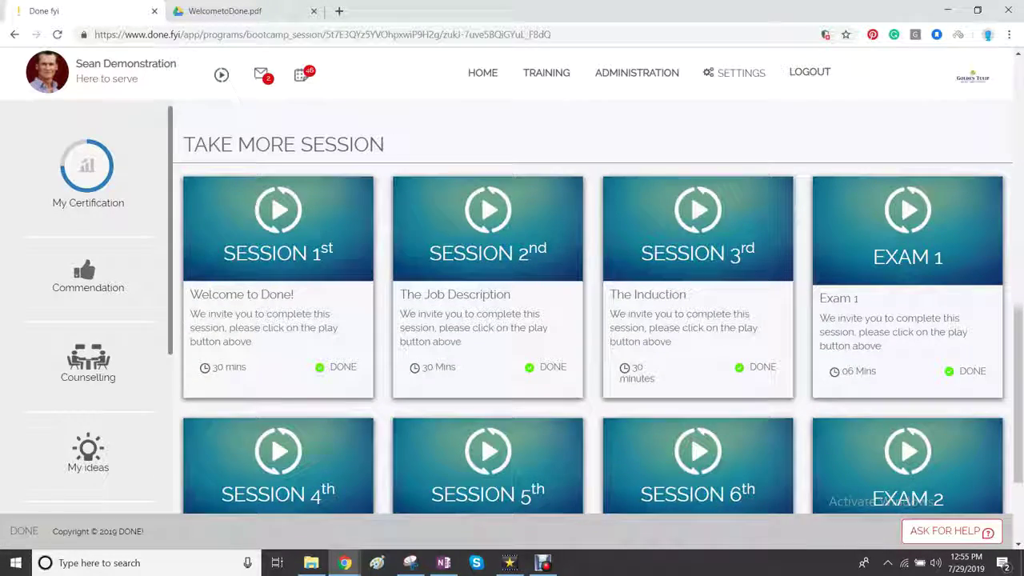
# - Look through the sessions and exam of the personal training program
pyautogui.scroll(-2, 593, 320)
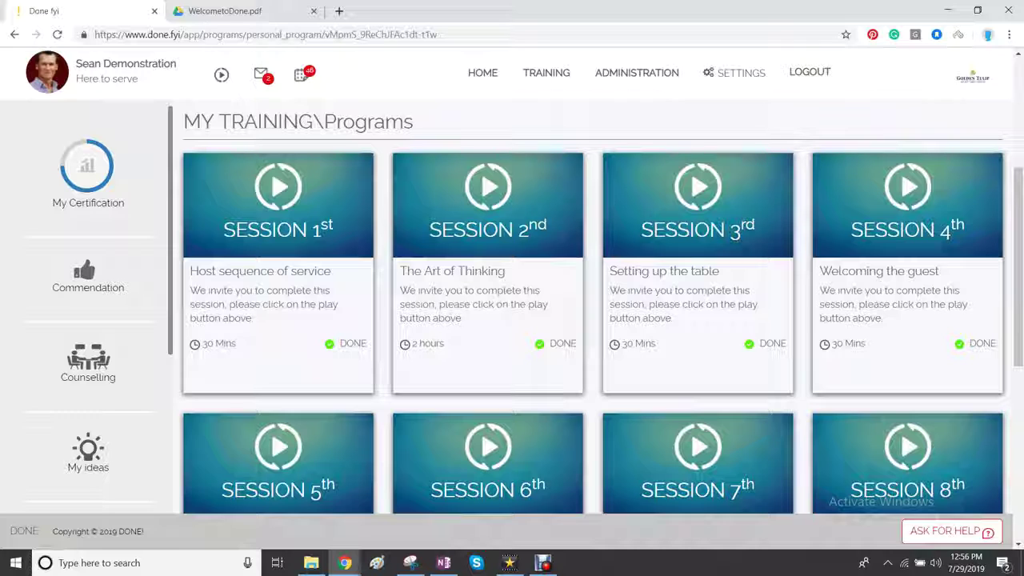
pyautogui.scroll(-4, 592, 308)
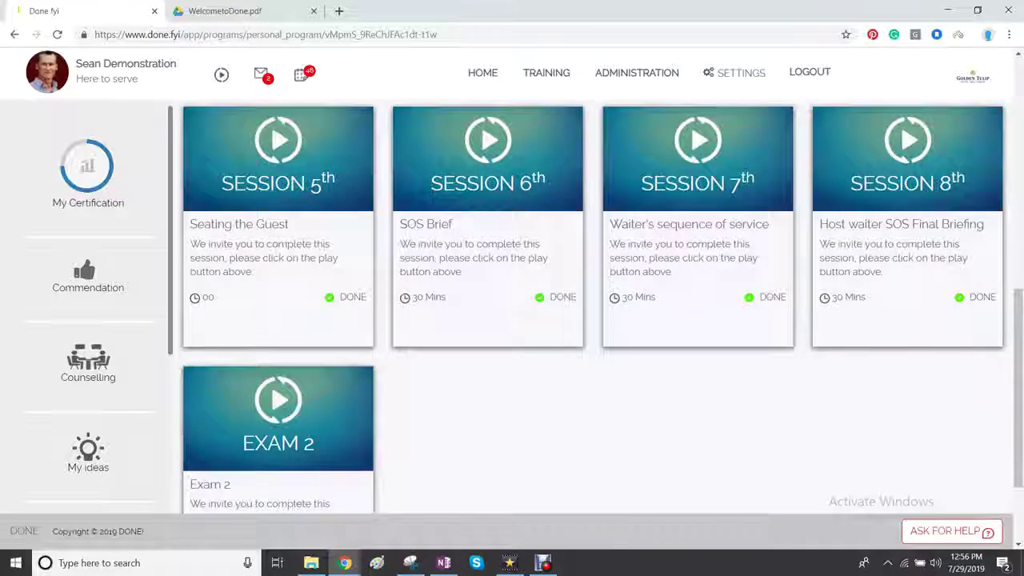
pyautogui.scroll(-2, 592, 308)
pyautogui.scroll(8, 592, 308)
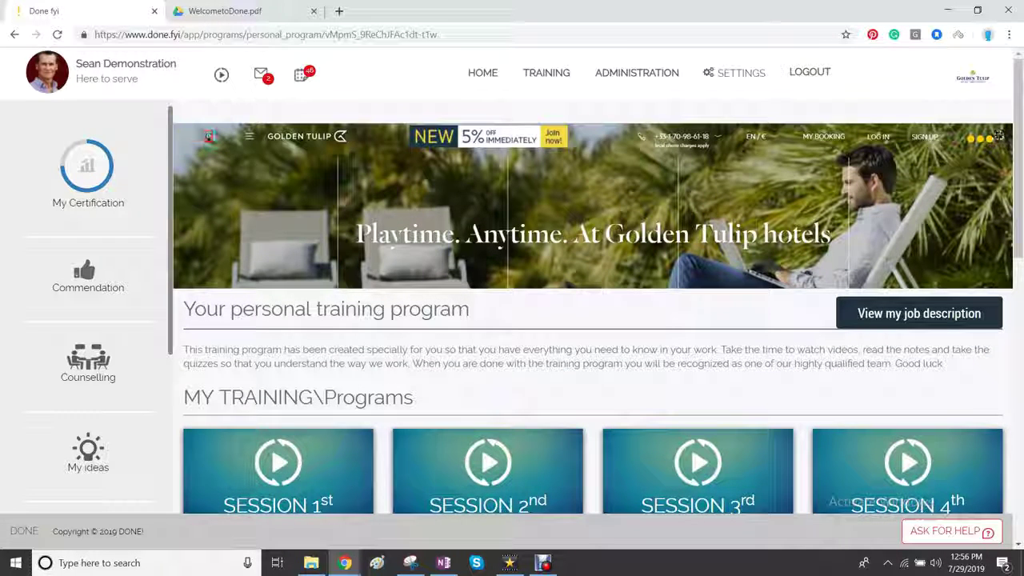
# - Open My Certification and review the quiz results for the Orientation and Program stages
pyautogui.click(87, 170)
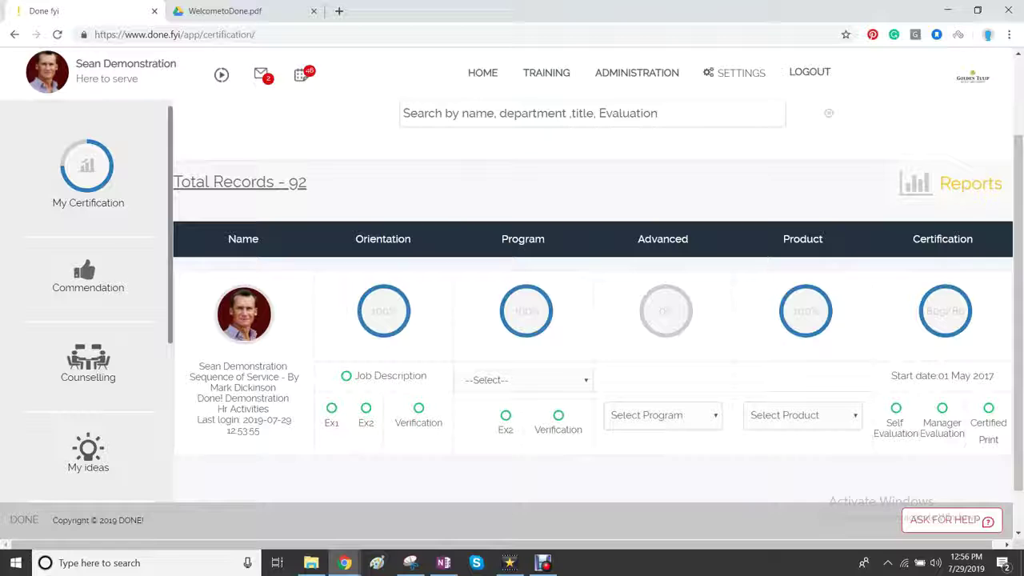
pyautogui.click(384, 312)
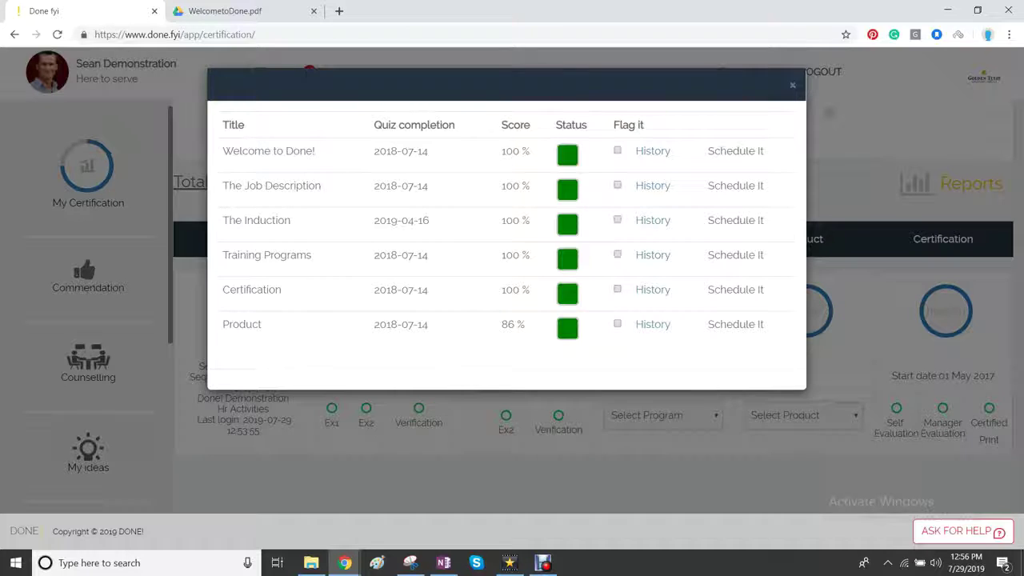
pyautogui.press('Escape')
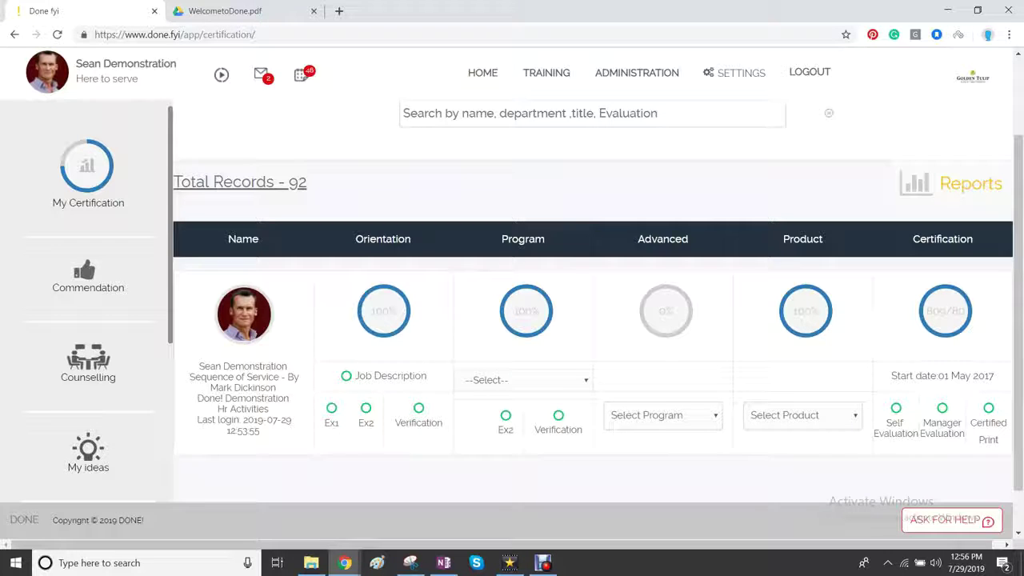
pyautogui.click(526, 311)
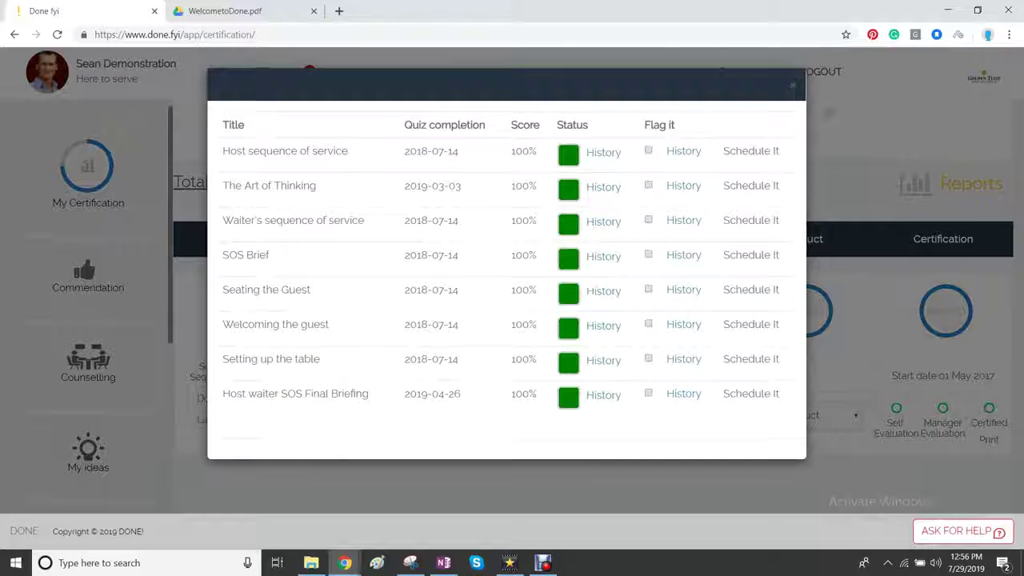
pyautogui.click(793, 84)
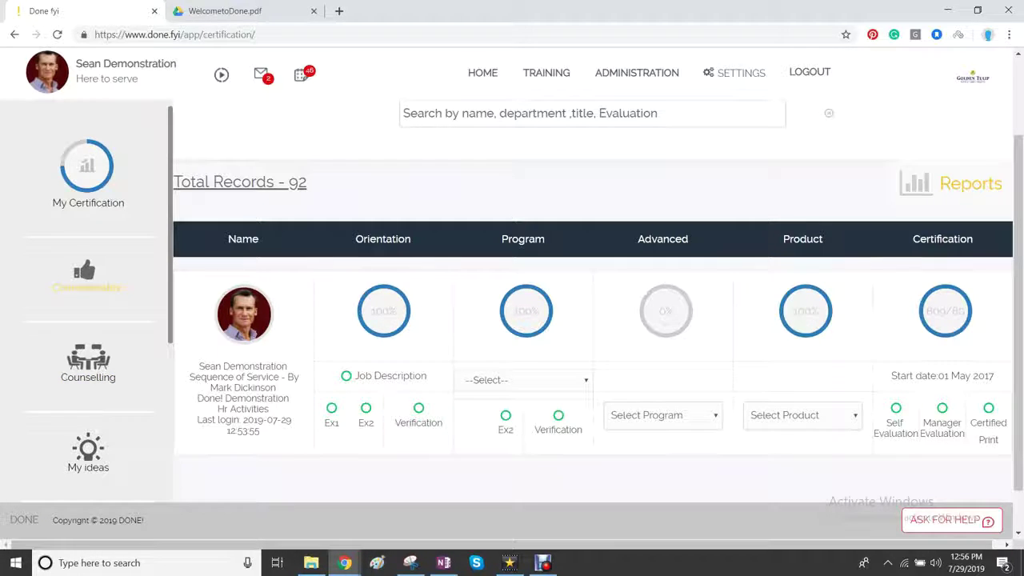
# - Start a commendation, look up the recipient by first name, and add the Restaurant Manager in CC
pyautogui.click(86, 276)
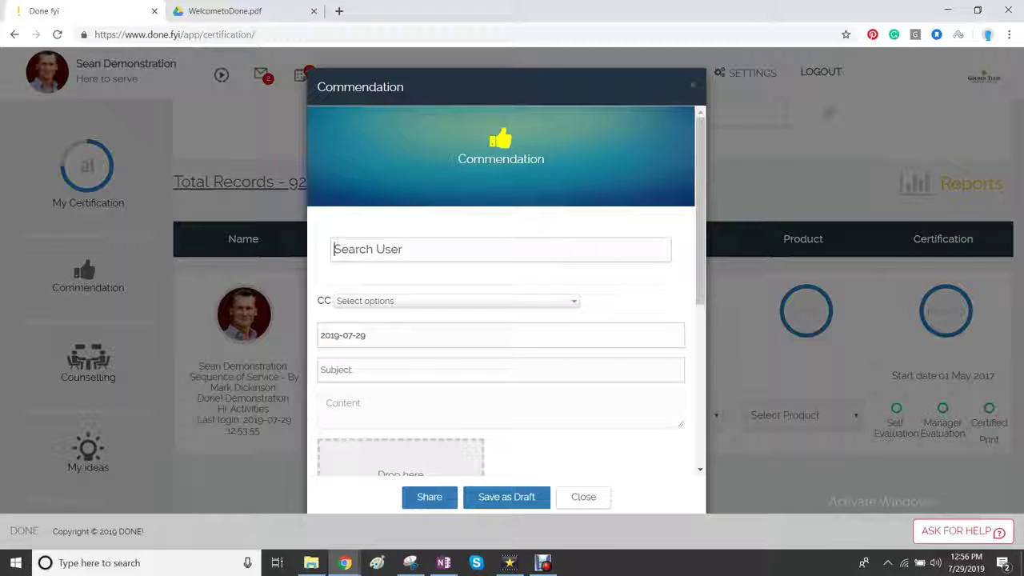
pyautogui.write('mark')
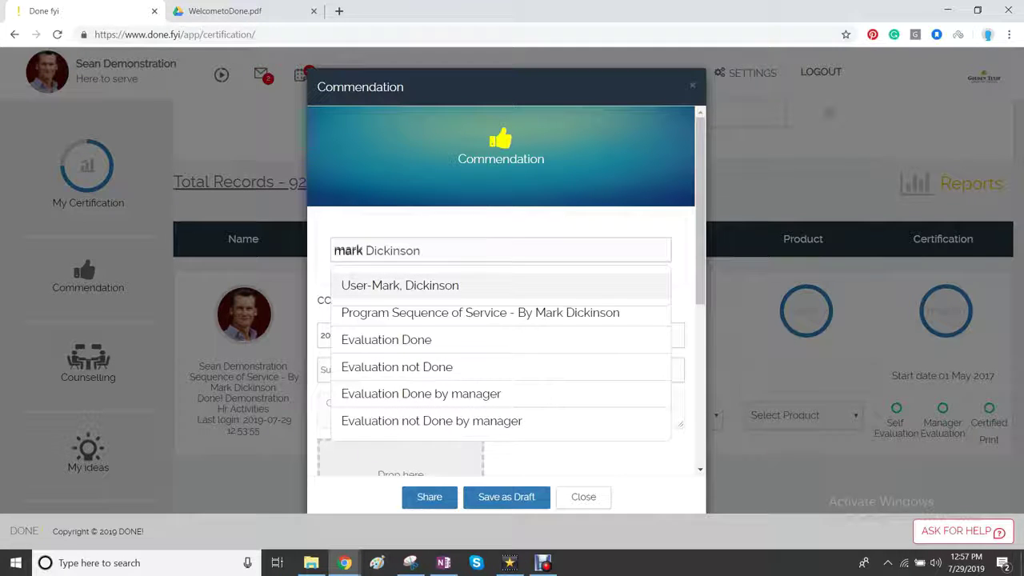
pyautogui.click(400, 286)
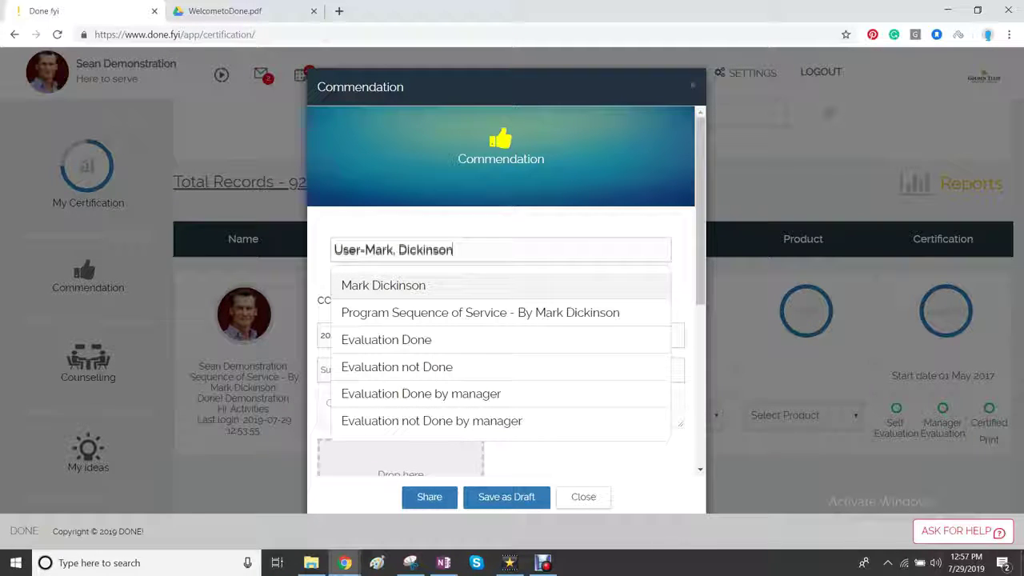
pyautogui.press('Escape')
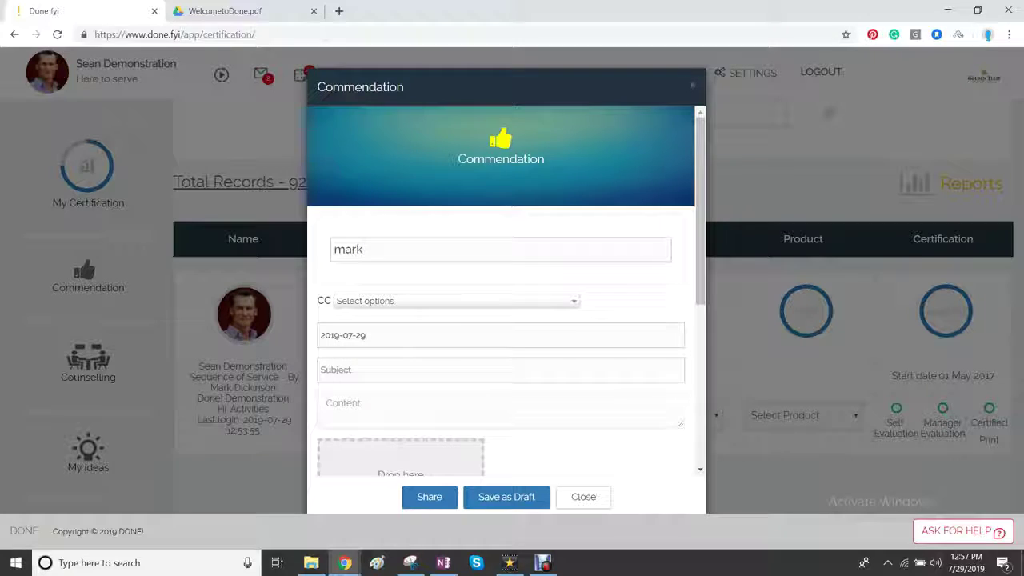
pyautogui.click(456, 301)
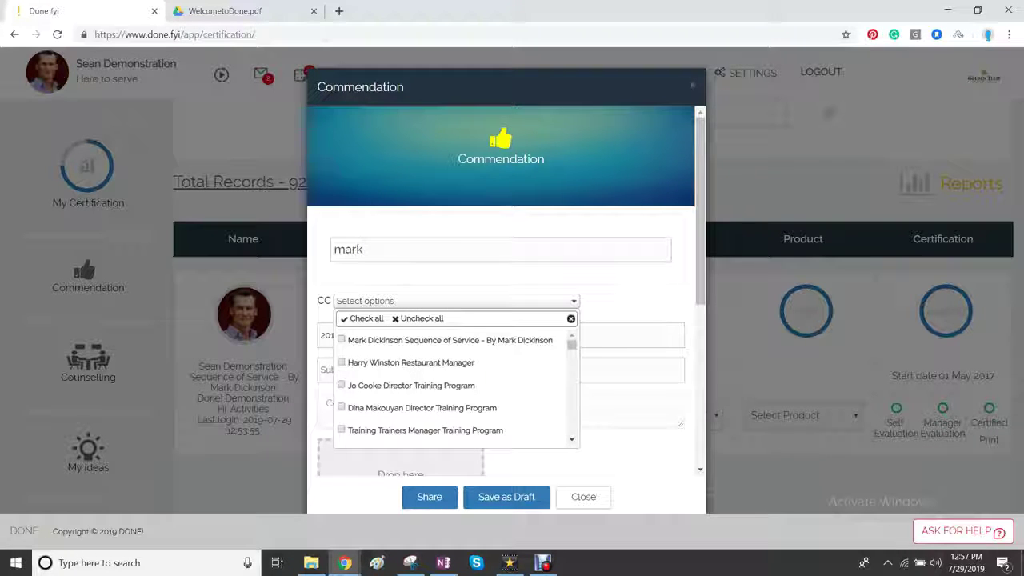
pyautogui.click(341, 363)
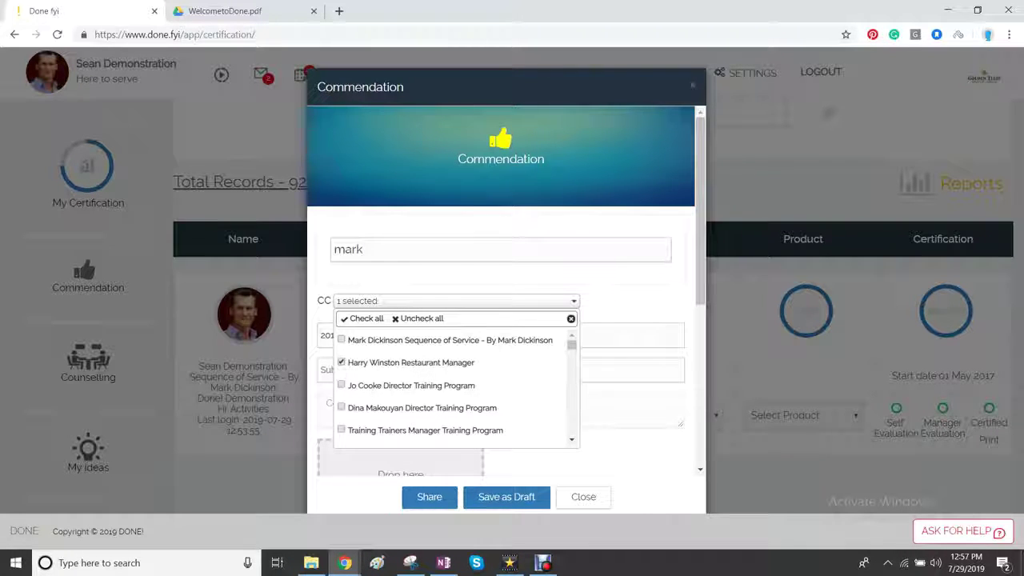
pyautogui.click(571, 319)
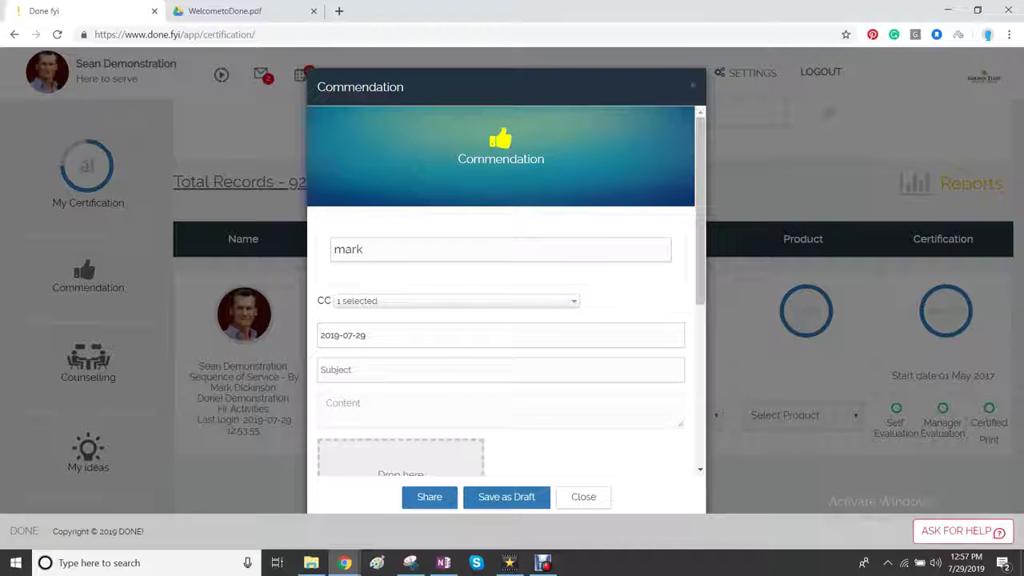
# - Give the commendation the subject "Well Done" and the content "Proud of you - keep up the good work"
pyautogui.click(342, 369)
pyautogui.write('Well Done')
pyautogui.press('Tab')
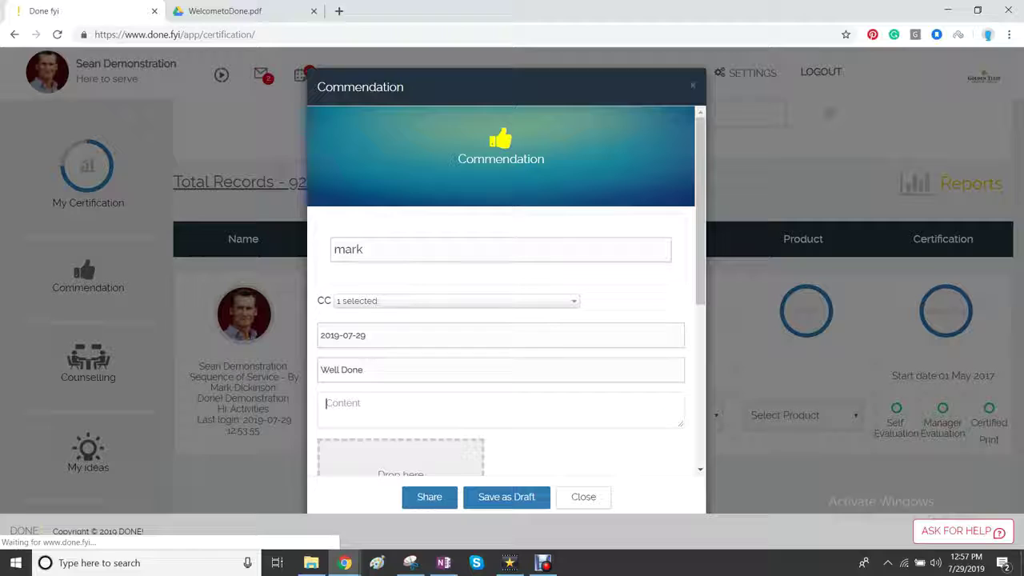
pyautogui.write('Proud of you')
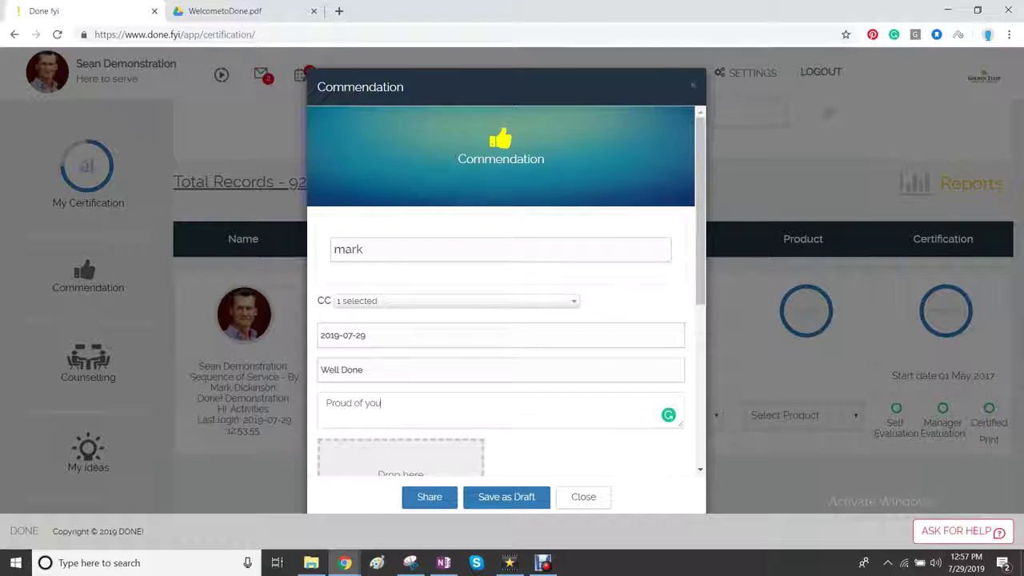
pyautogui.write(' - keep up')
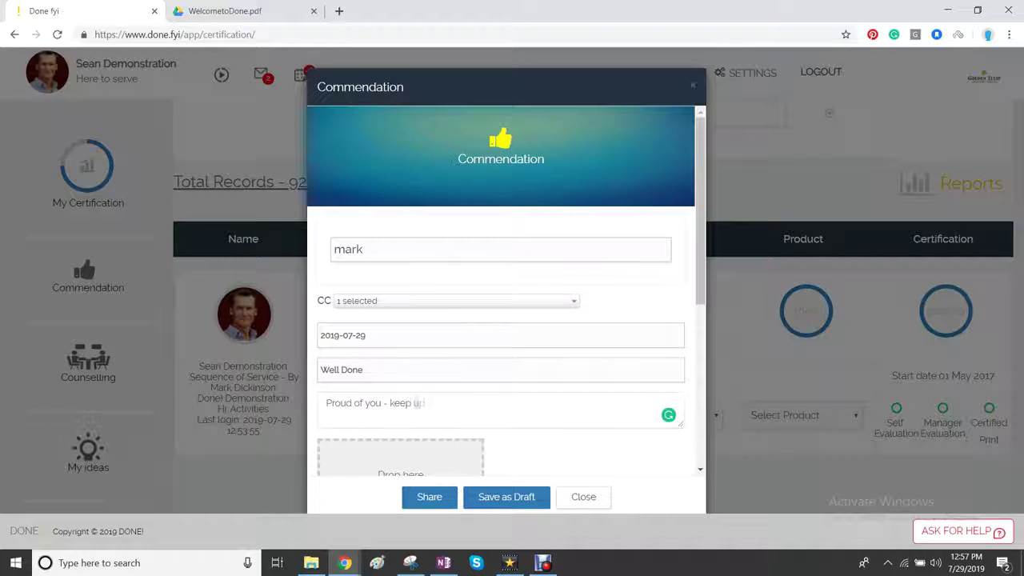
pyautogui.write(' the good work')
# - Share the completed commendation and confirm sending it
pyautogui.scroll(-3, 504, 292)
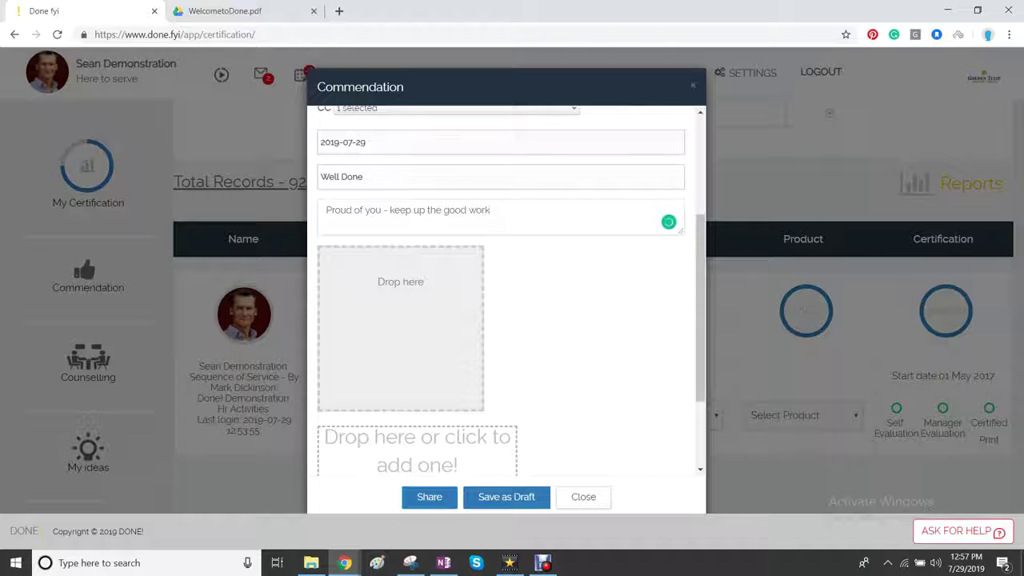
pyautogui.click(429, 497)
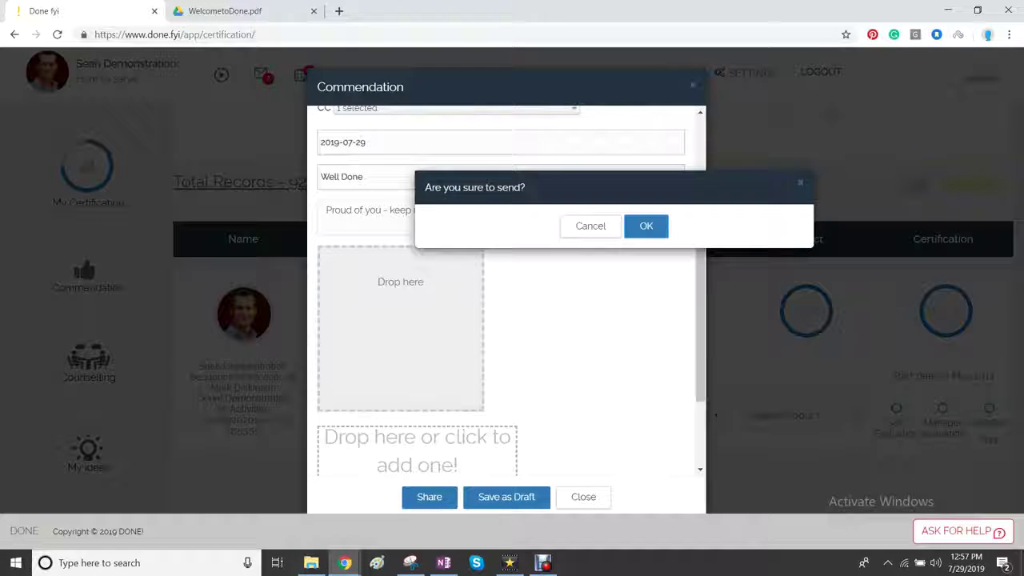
pyautogui.click(647, 226)
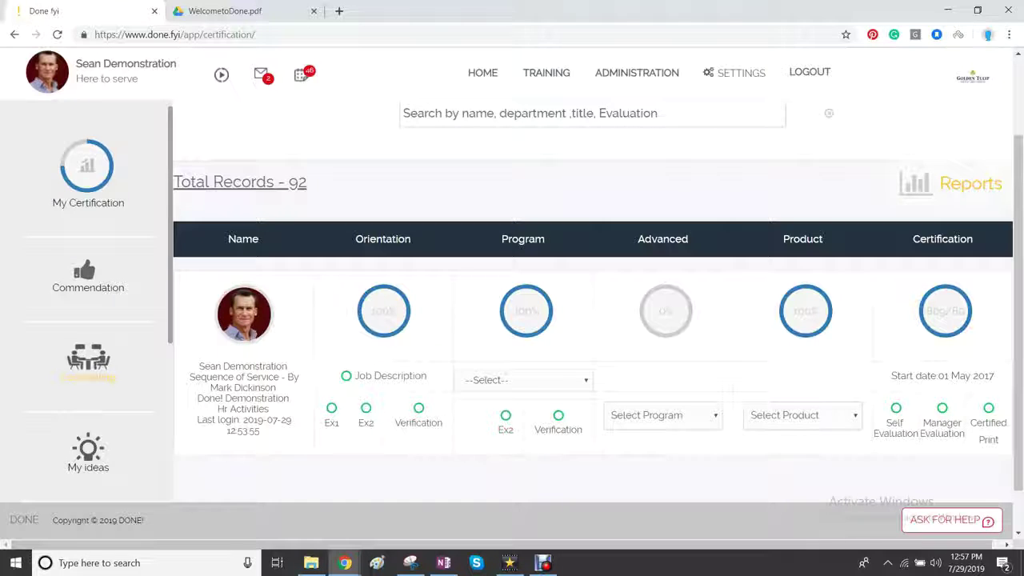
# - Open the Counselling form, look through its recipient, CC, date, subject, content and attachment fields, and close it unsent
pyautogui.click(88, 376)
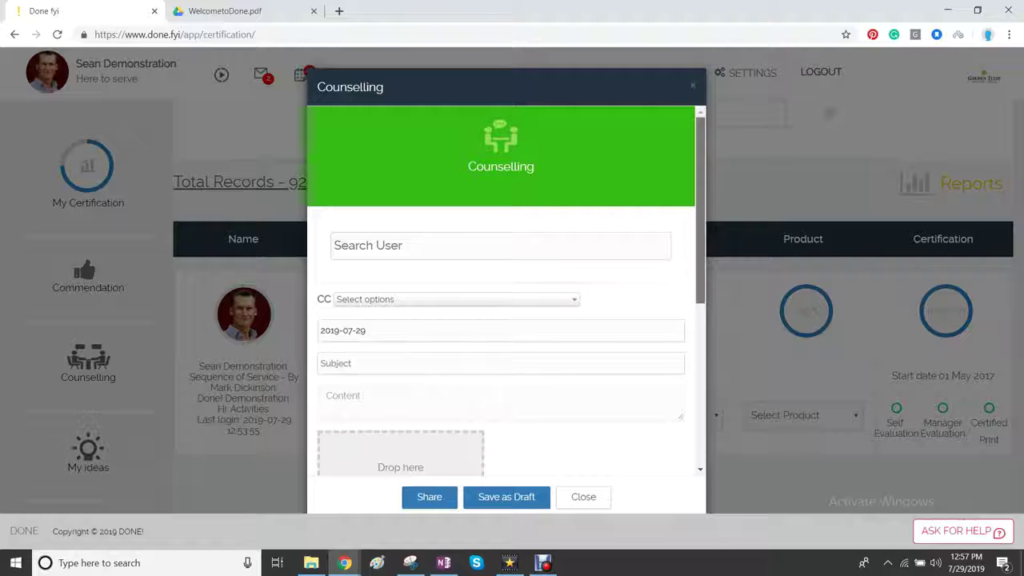
pyautogui.scroll(-2, 501, 304)
pyautogui.scroll(-1, 501, 304)
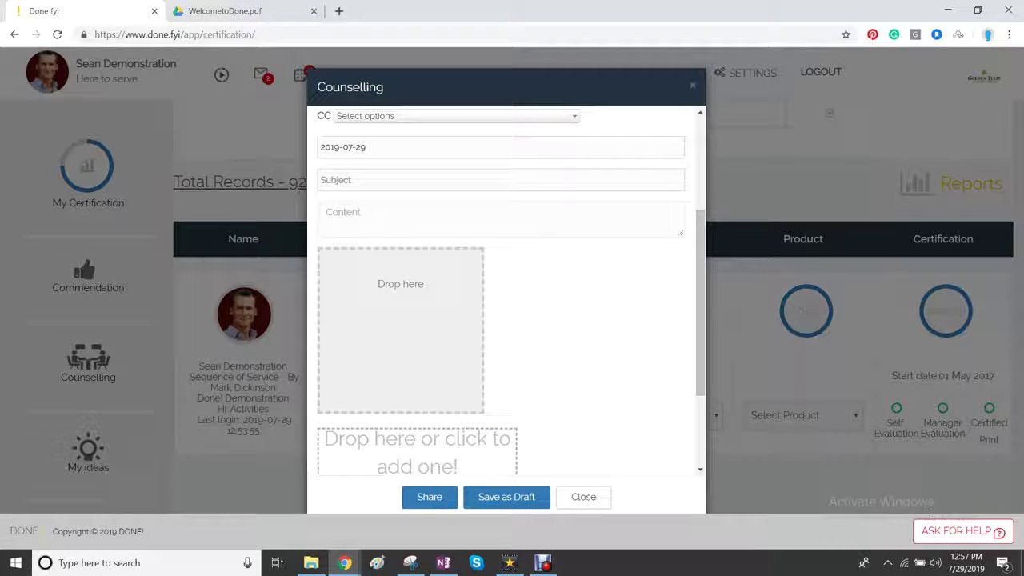
pyautogui.press('Escape')
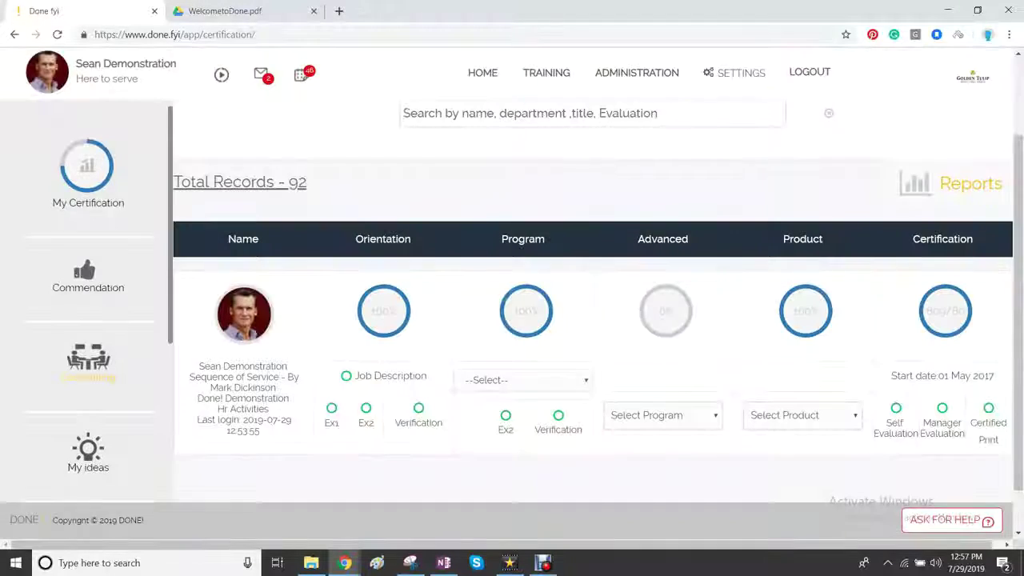
# - Save a blank My Idea entry addressed to the GM & HR Manager and dismiss the confirmation
pyautogui.click(88, 453)
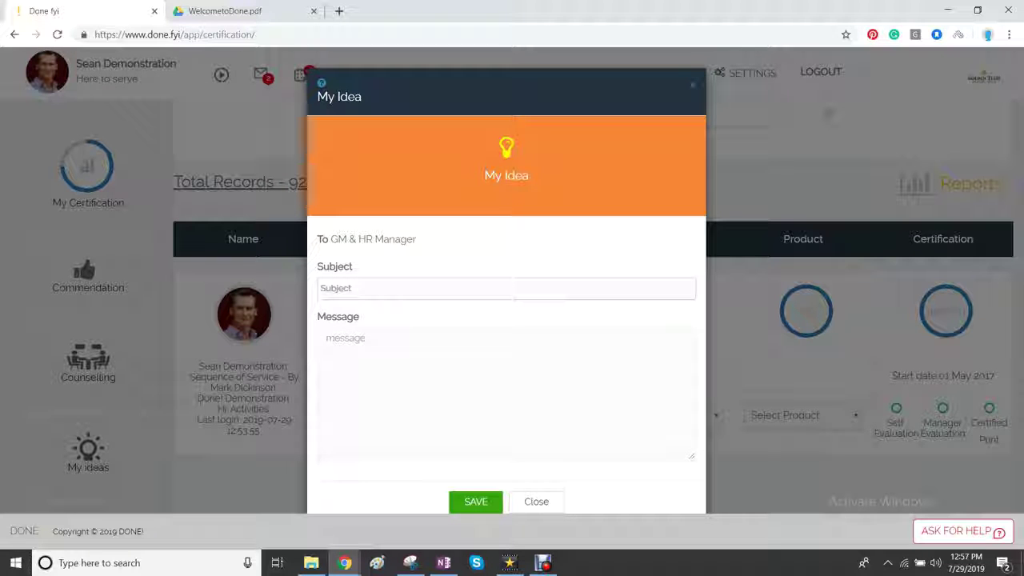
pyautogui.click(476, 502)
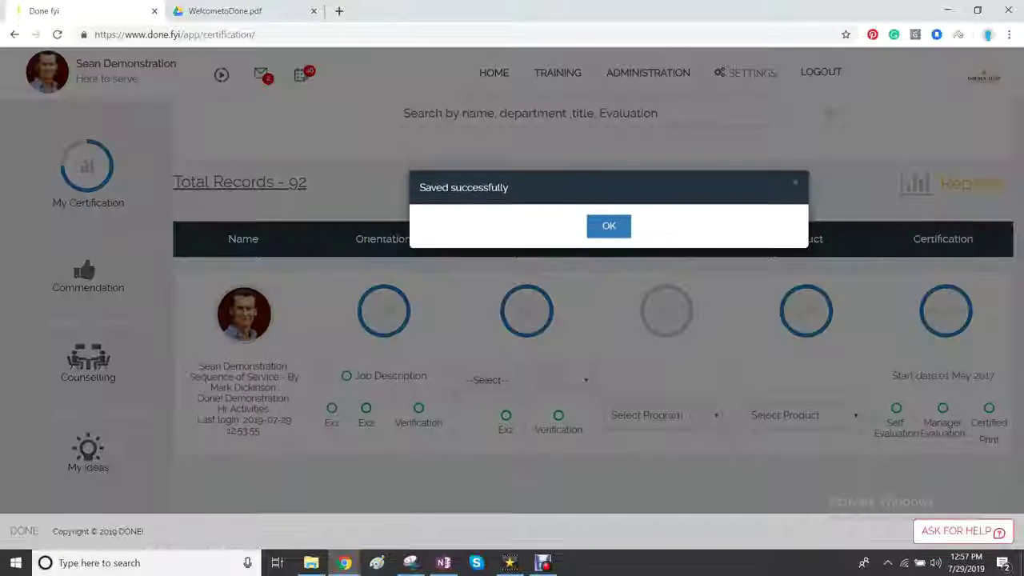
pyautogui.click(609, 226)
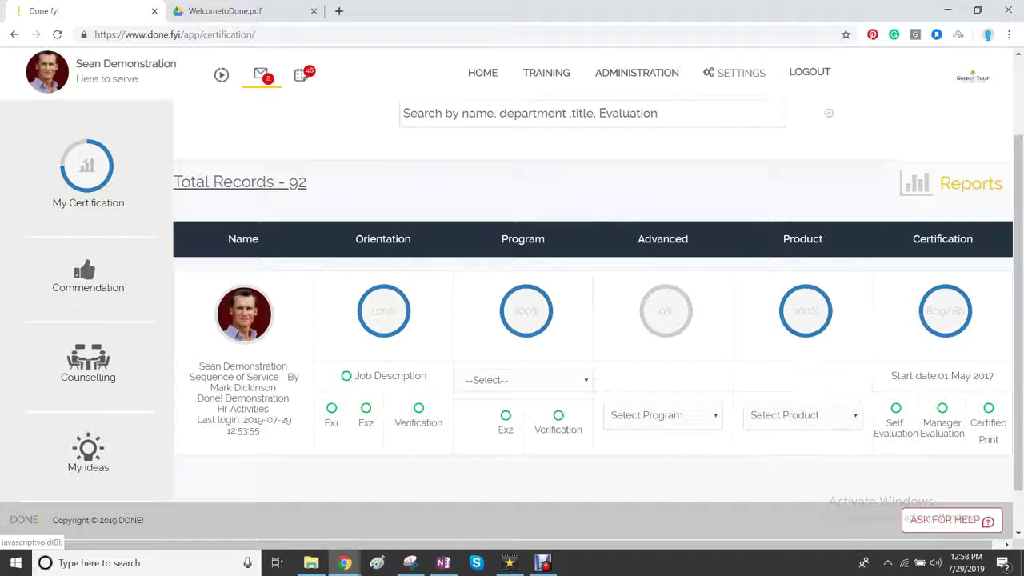
# - Open Done Mail and view the Warnings and the Commendation & Counselling messages
pyautogui.click(261, 74)
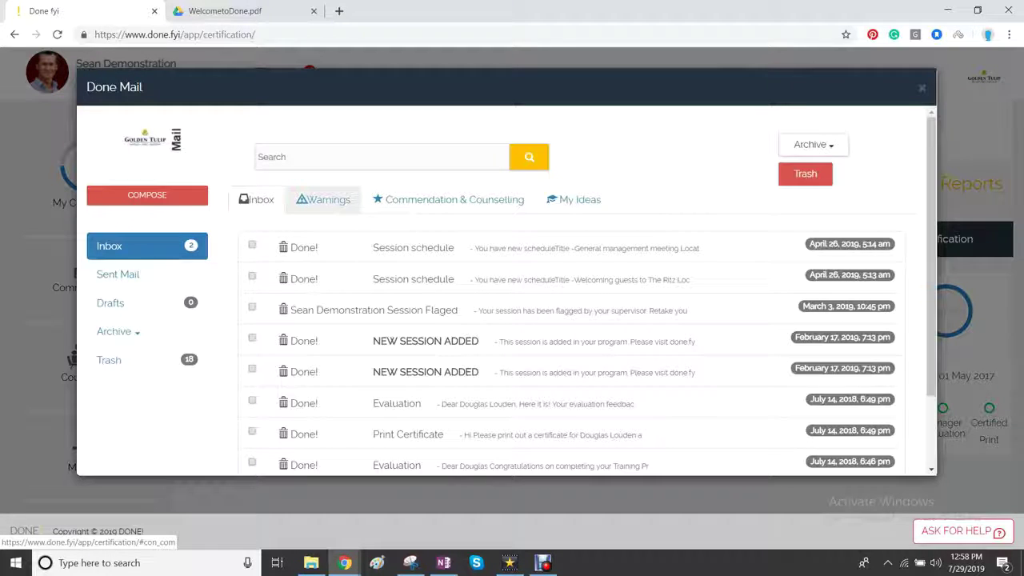
pyautogui.click(323, 200)
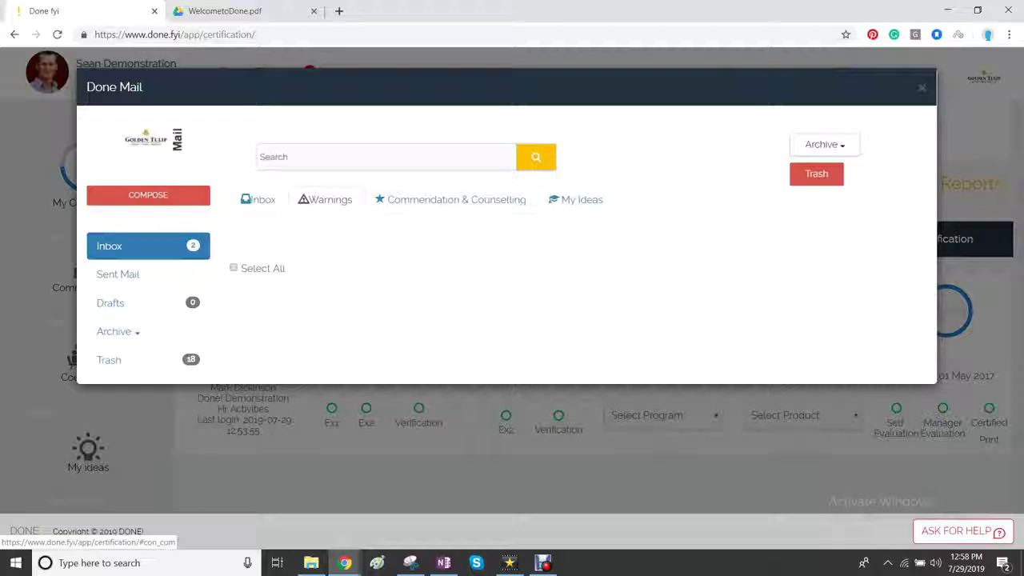
pyautogui.click(456, 200)
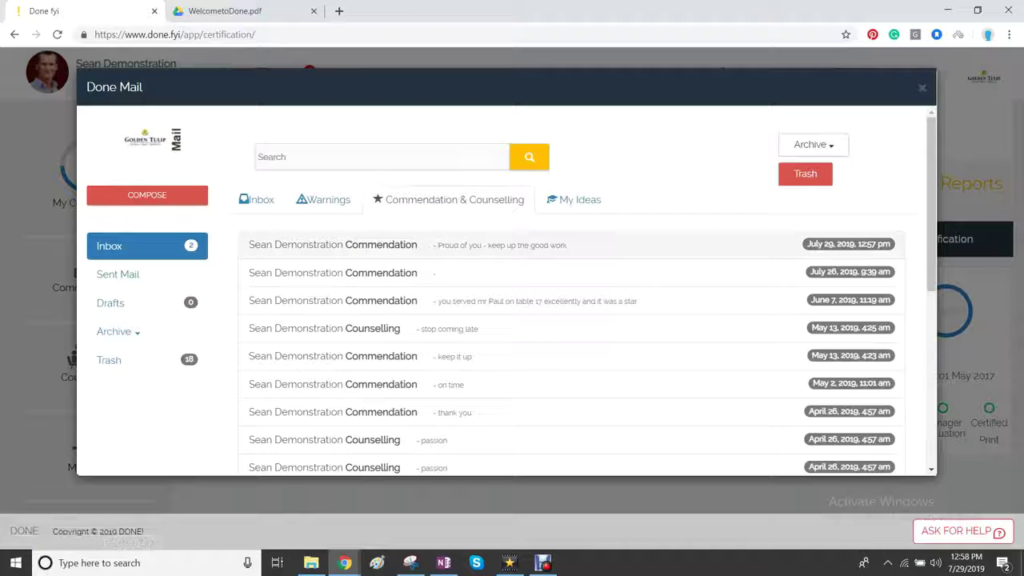
# - Open the newest commendation, "Well Done", and mark it as read and accepted
pyautogui.click(457, 245)
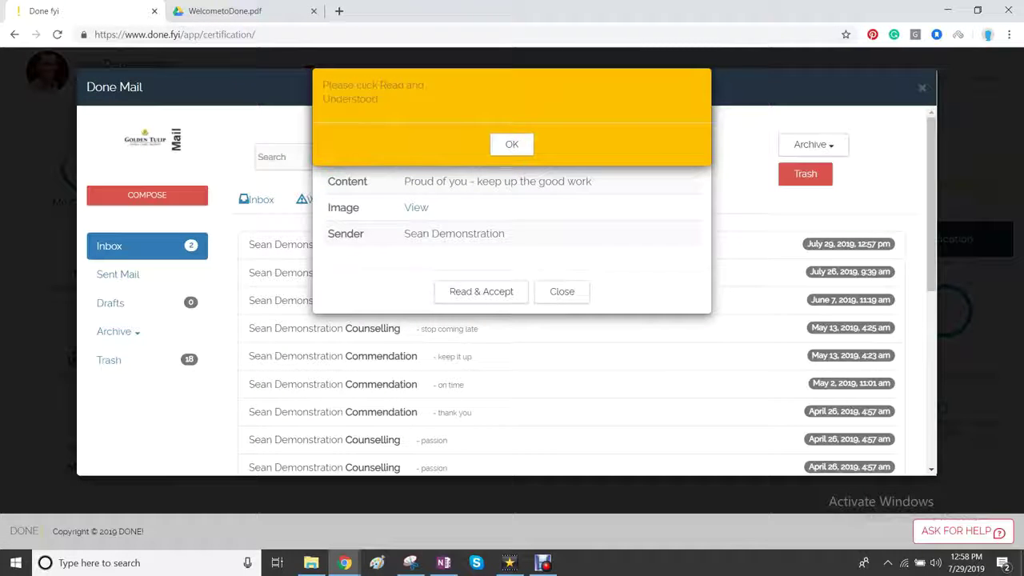
pyautogui.click(512, 145)
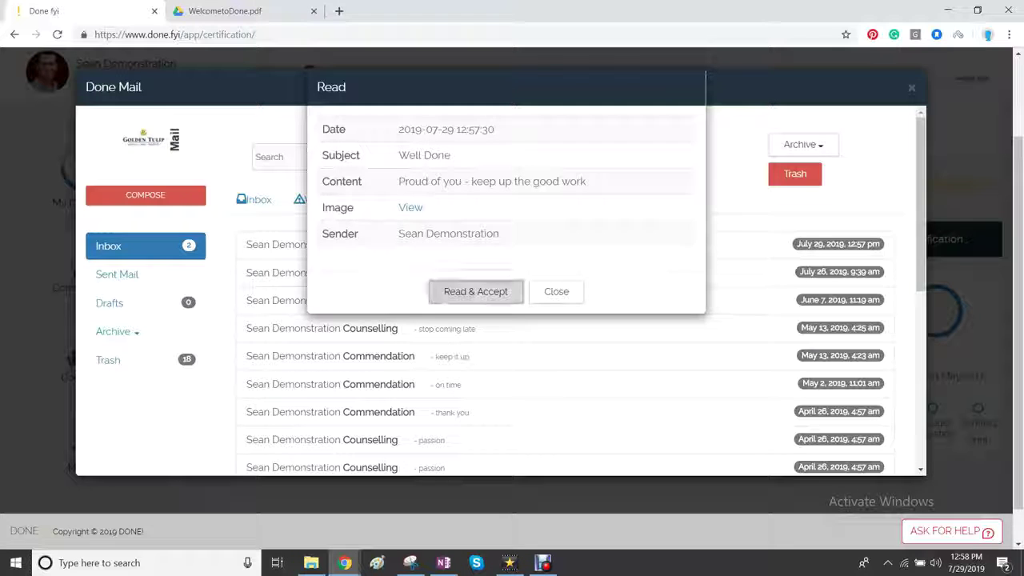
pyautogui.click(475, 291)
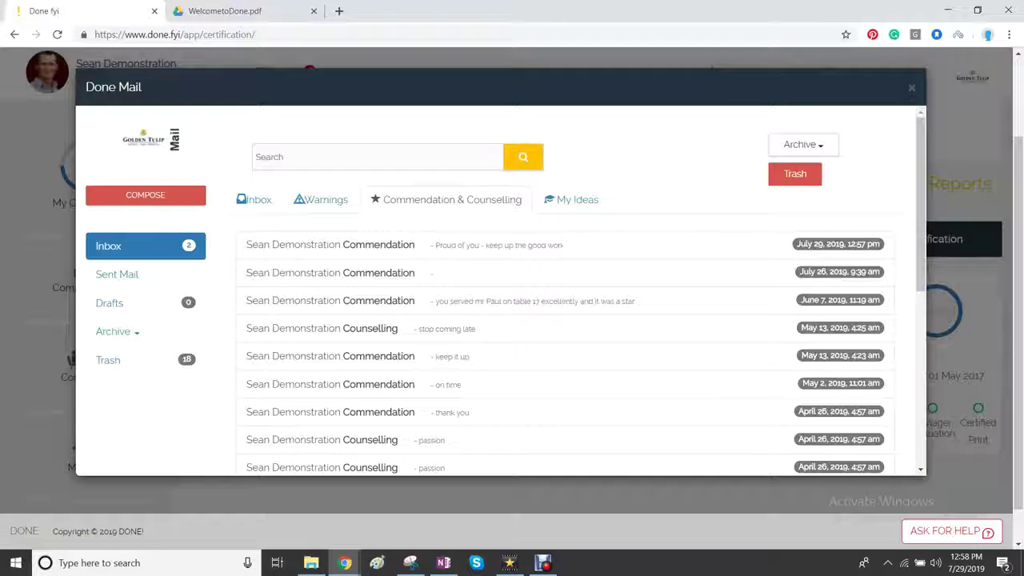
# - Check the My Ideas messages, close the mail, and view the monthly training schedule before closing it
pyautogui.click(572, 199)
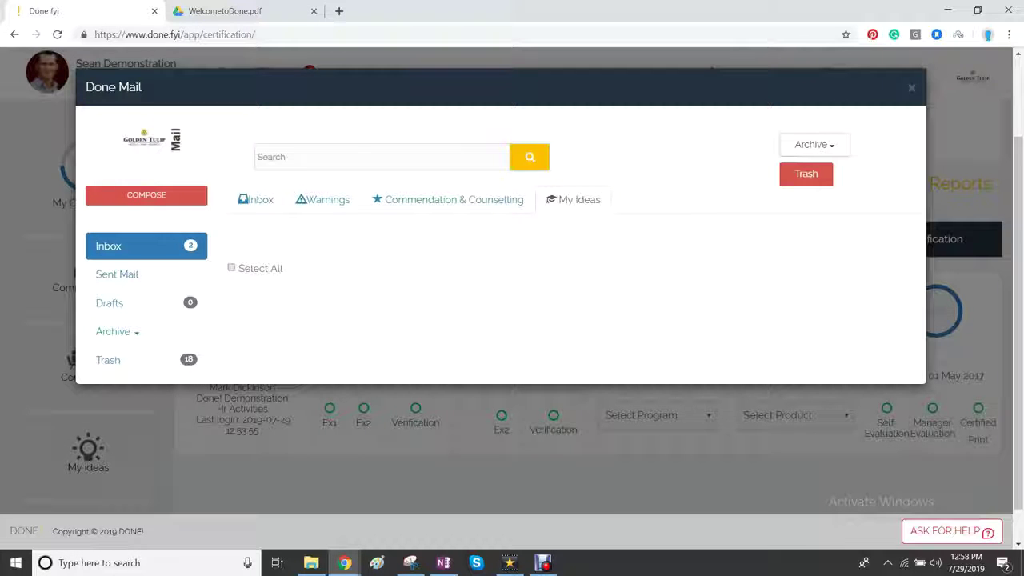
pyautogui.press('Escape')
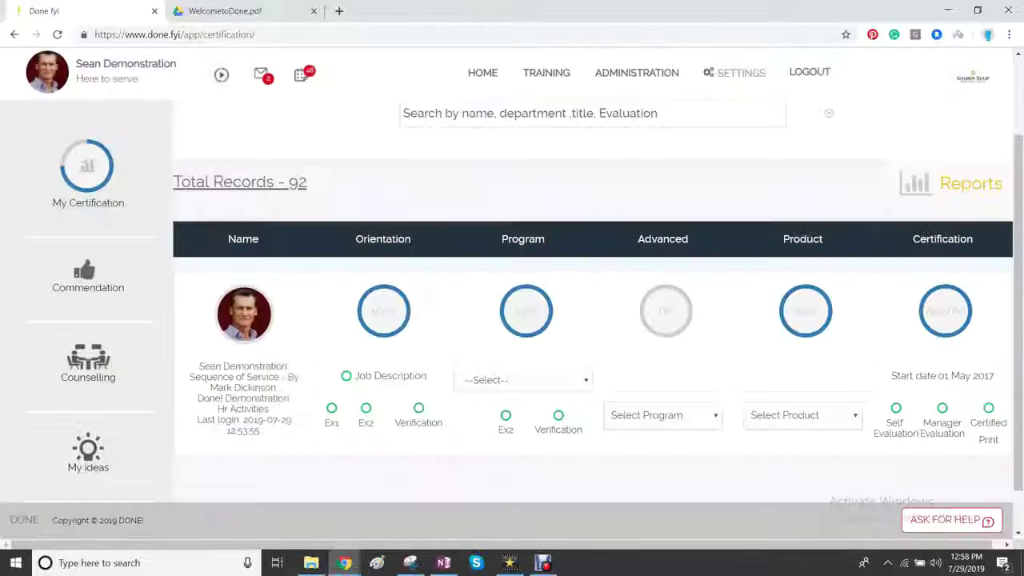
pyautogui.click(301, 75)
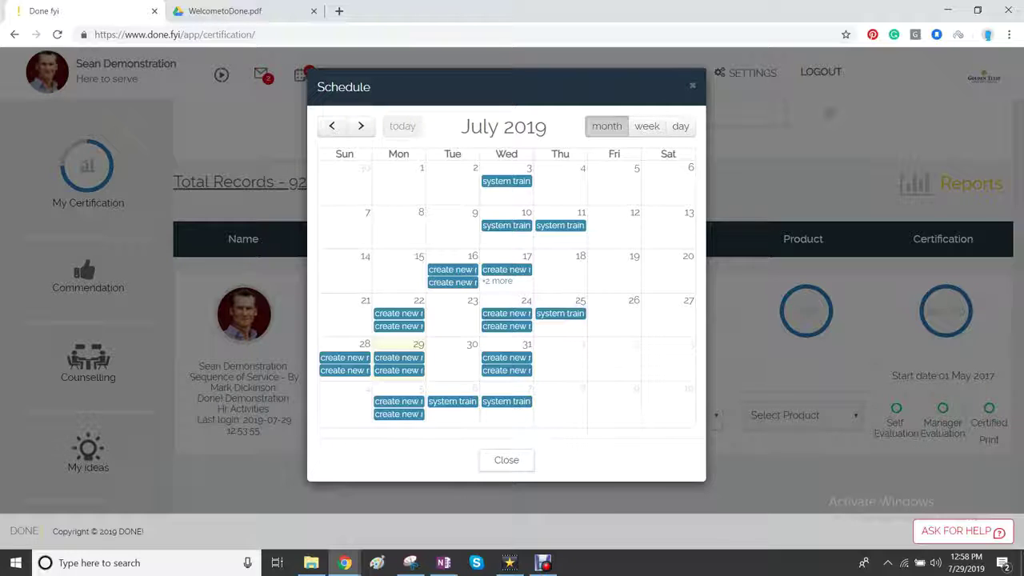
pyautogui.click(693, 85)
# - Go to the training overview and open the Product training
pyautogui.click(547, 73)
pyautogui.scroll(-1, 547, 305)
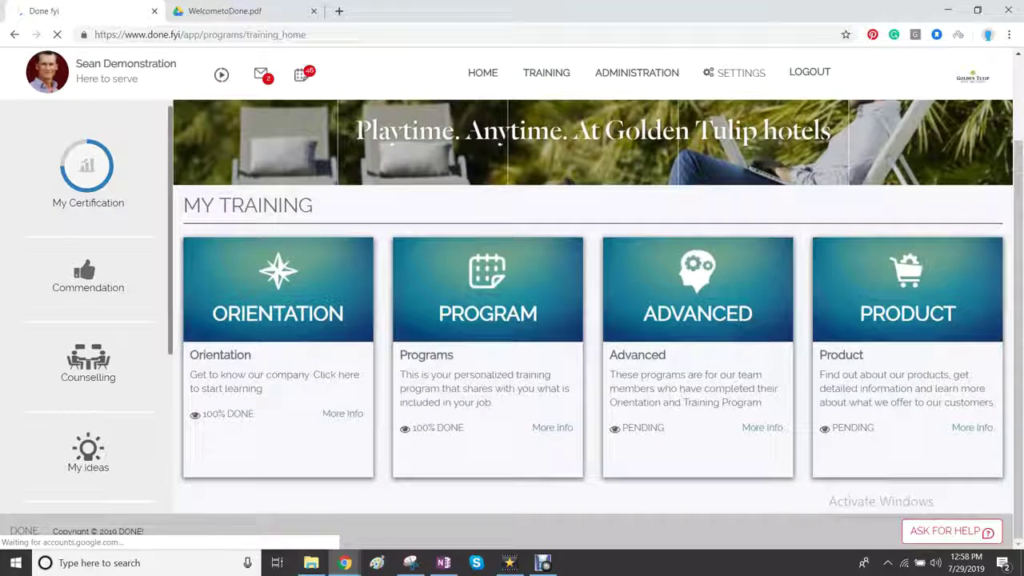
pyautogui.click(907, 304)
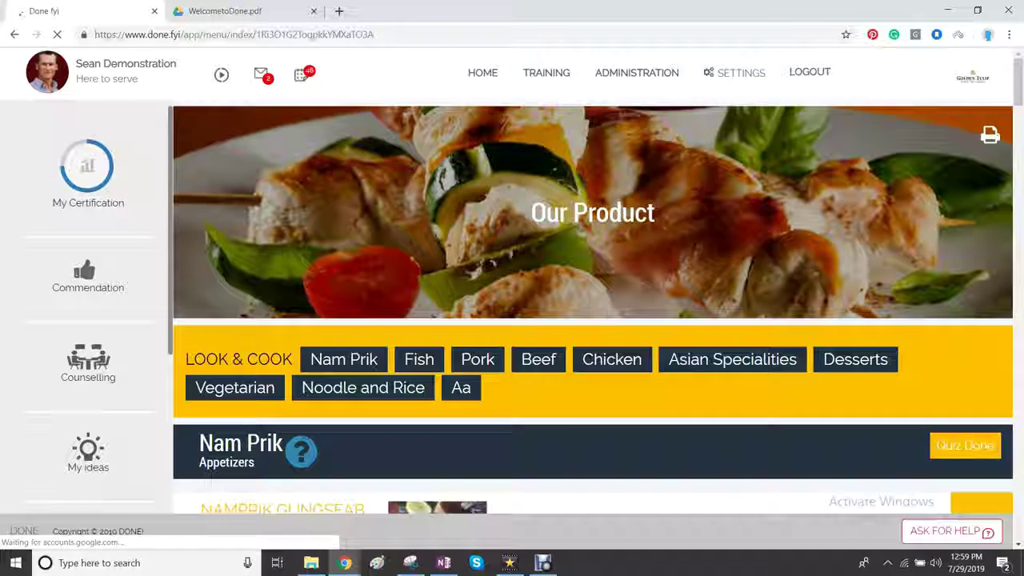
# - Open the NAMPRIK GUNGSEAB TAOHOO menu item and review its production page with the ingredients and step-by-step instructions
pyautogui.scroll(-5, 592, 320)
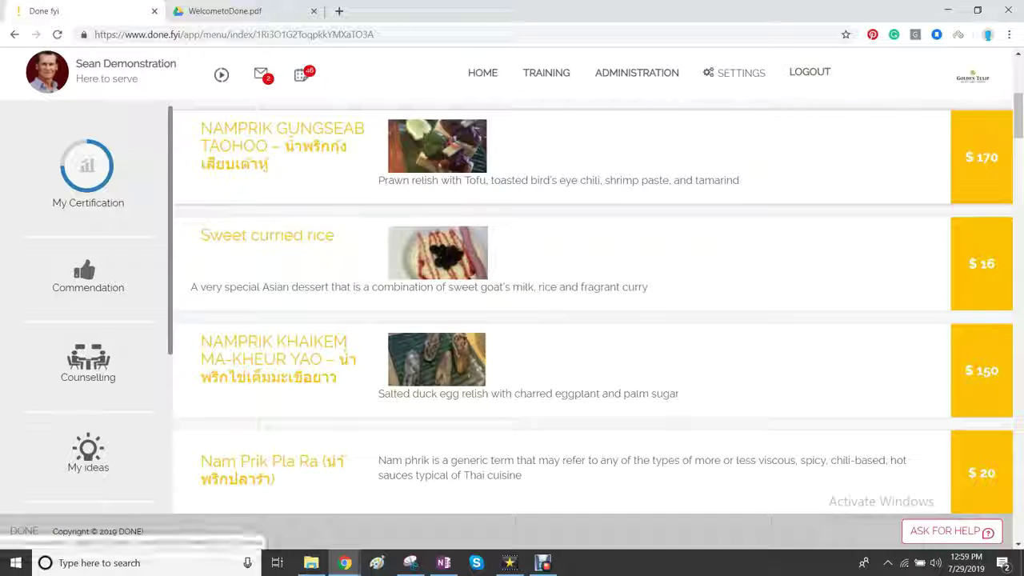
pyautogui.click(282, 146)
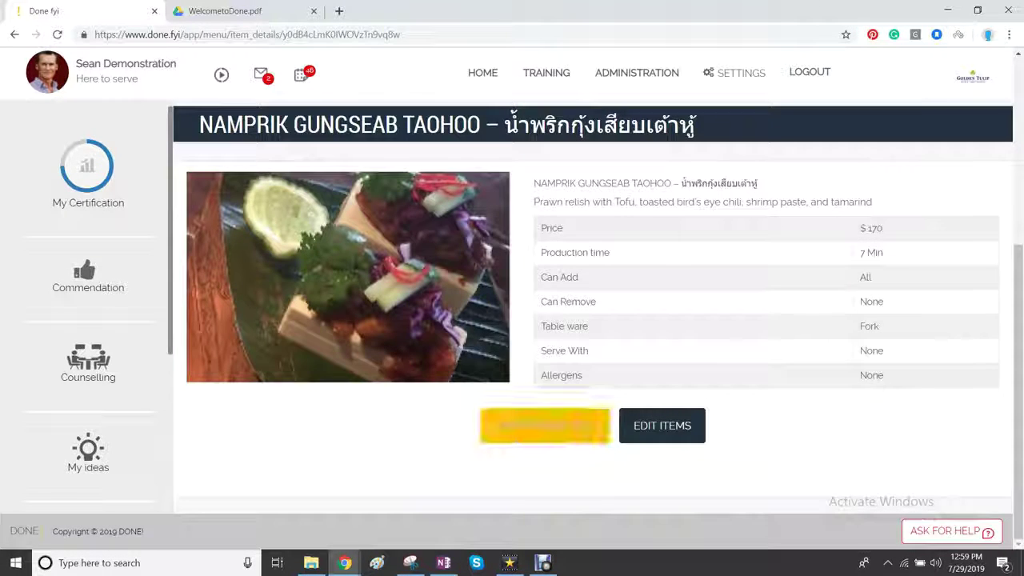
pyautogui.click(572, 427)
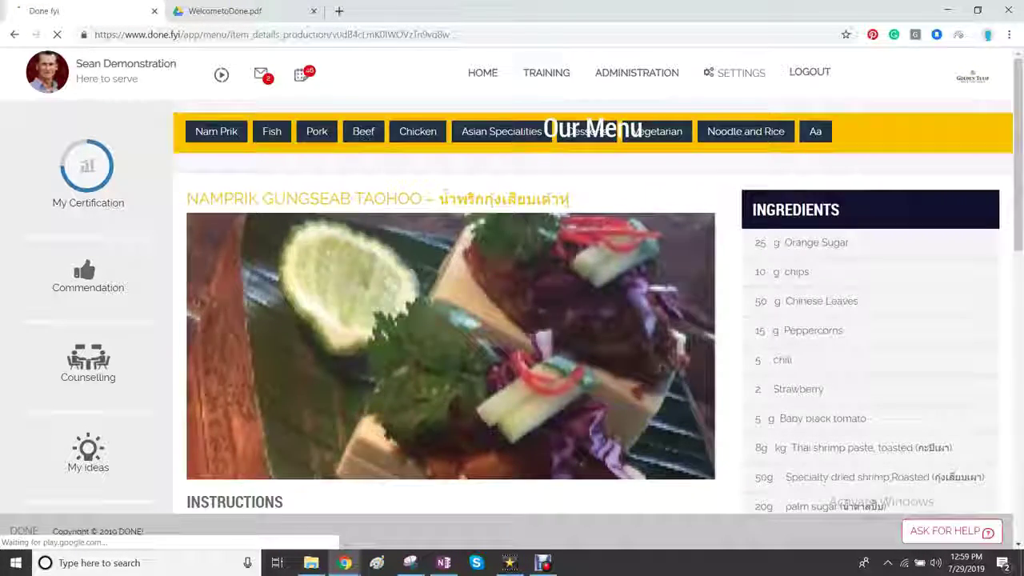
pyautogui.scroll(-5, 512, 320)
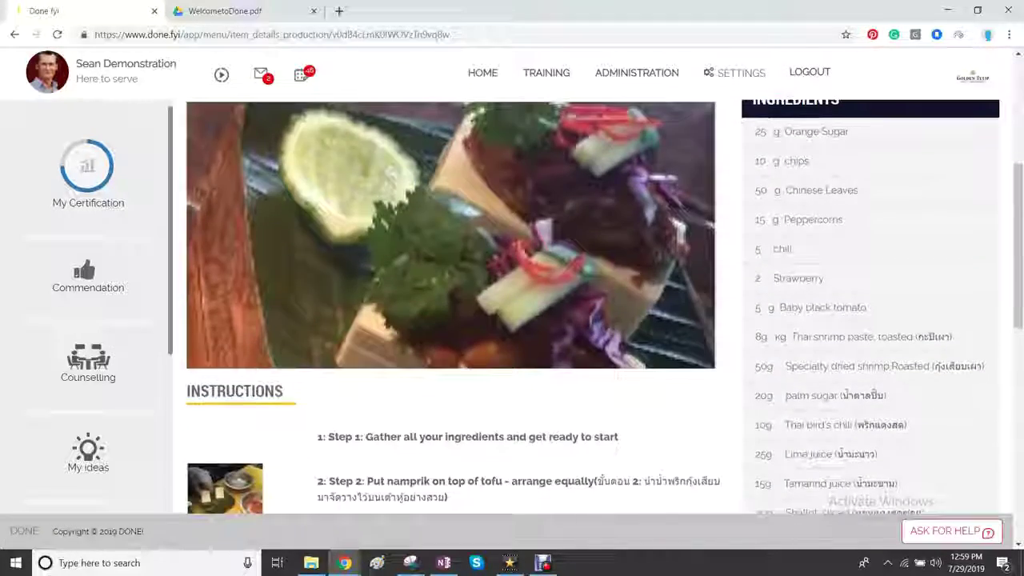
pyautogui.scroll(-4, 512, 320)
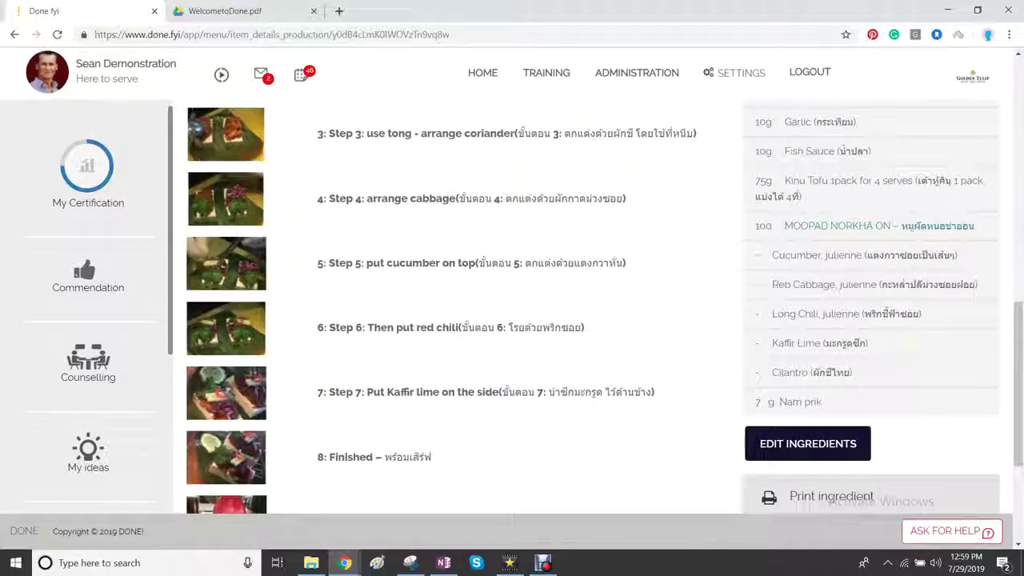